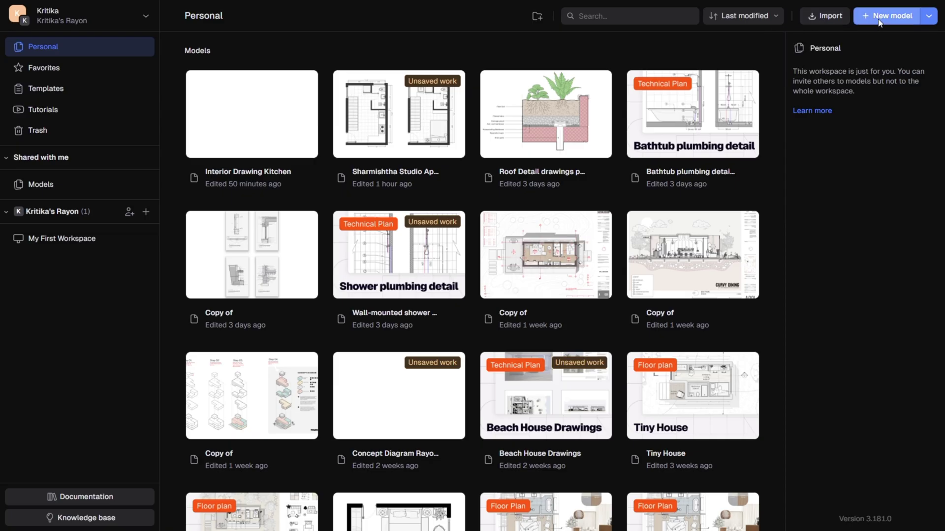
Step: Open the Interior Drawing Kitchen model from the Personal workspace
left_click(254, 123)
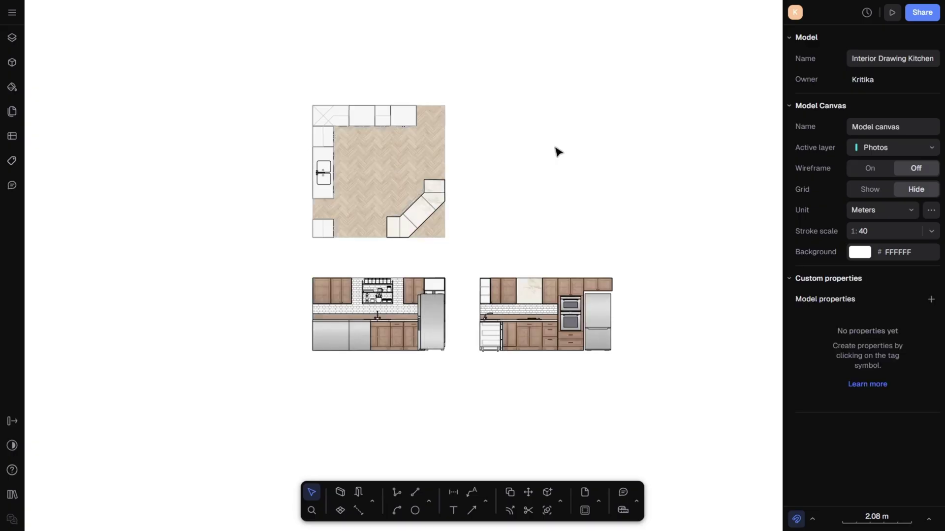
Step: Zoom to fit the herringbone-floored kitchen plan in the drawing area
double_click(393, 170)
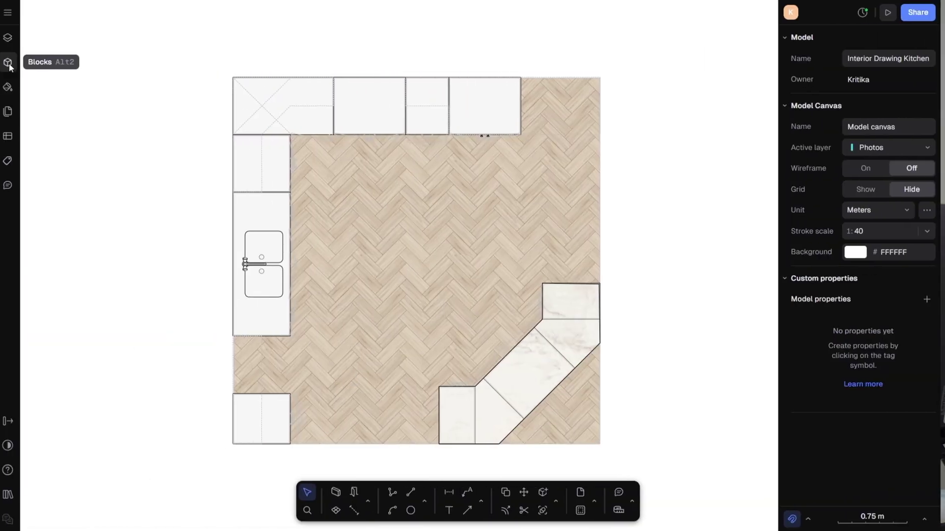
Step: Search the shared block libraries for 'ki' and browse Kitchen basics and commercial kitchen layouts
left_click(10, 67)
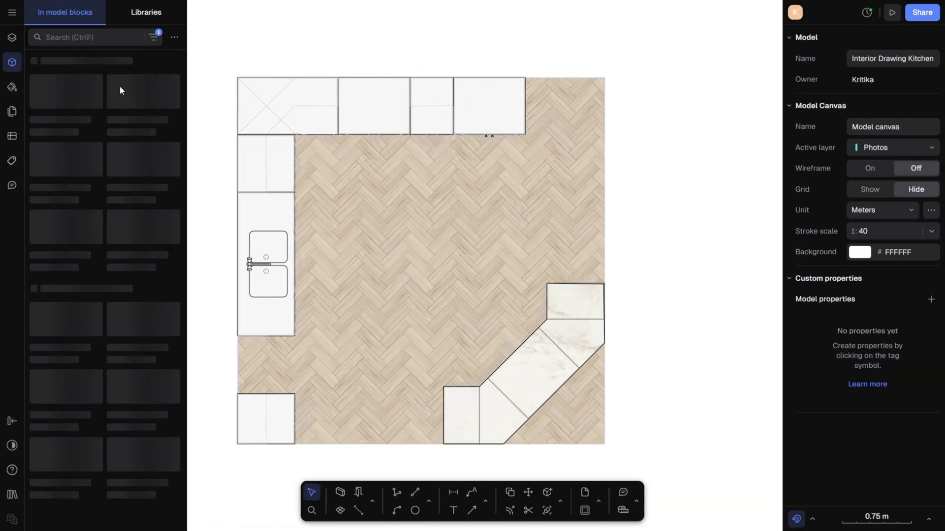
left_click(140, 14)
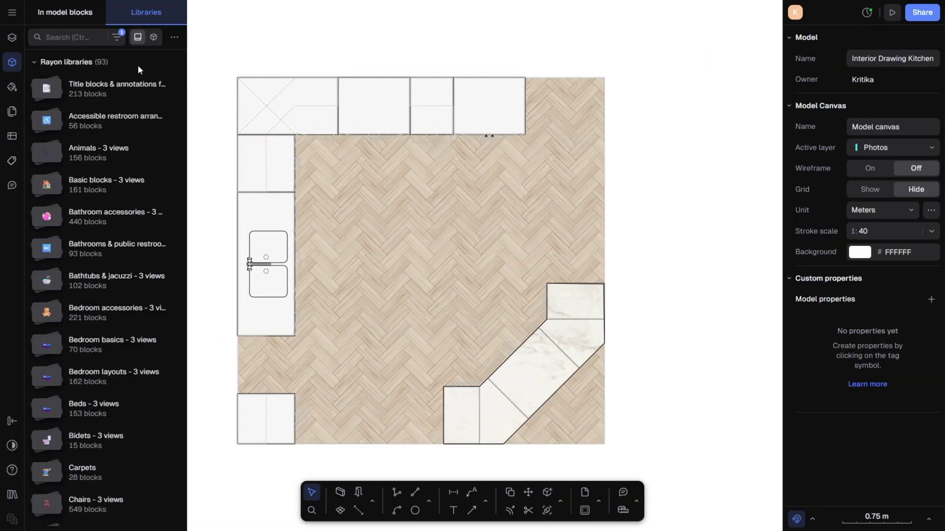
left_click(73, 37)
type("kitchen")
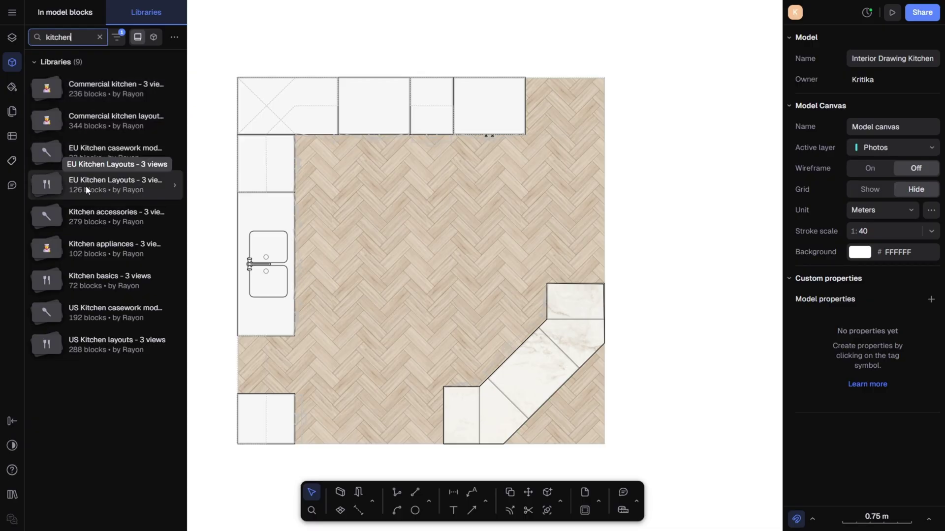
left_click(92, 286)
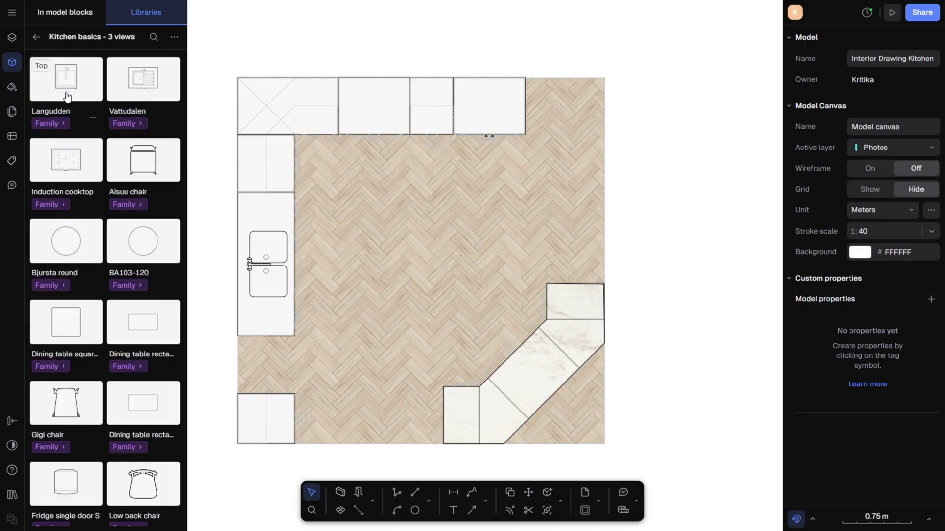
left_click(137, 123)
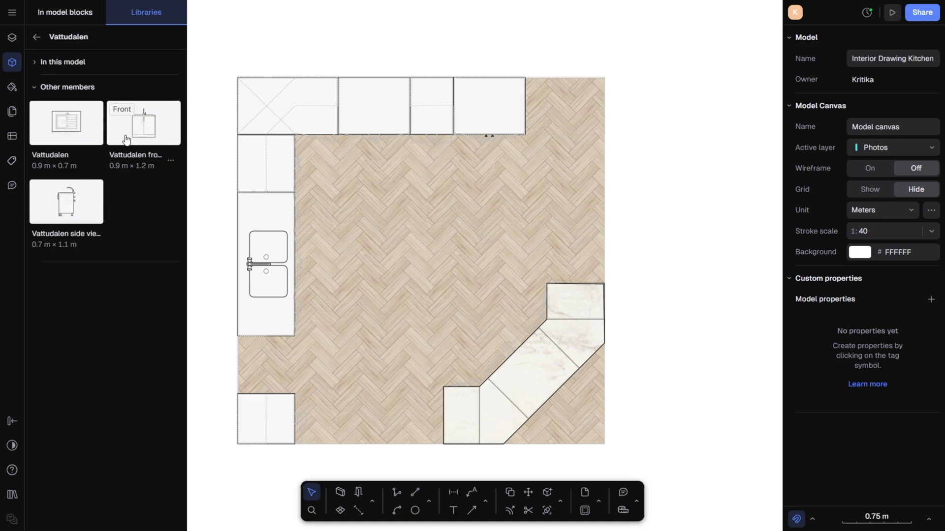
left_click(35, 36)
left_click(35, 37)
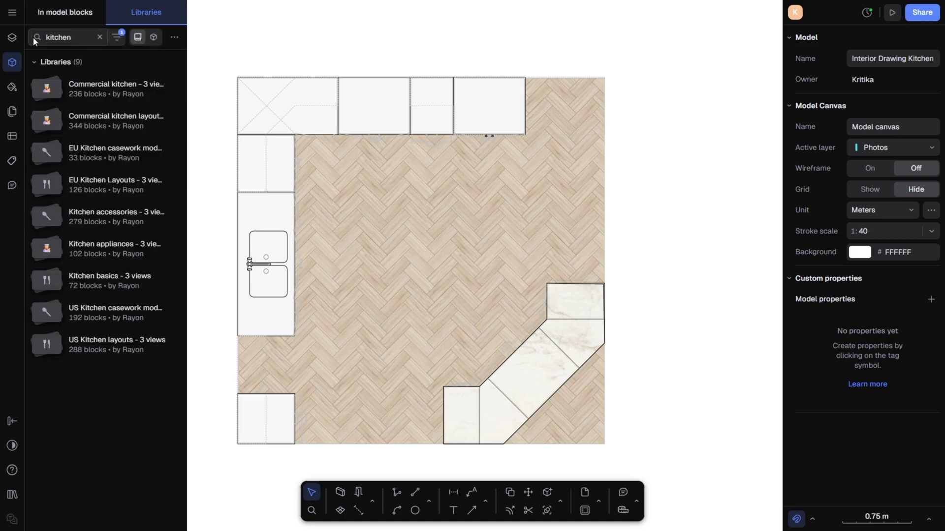
left_click(86, 122)
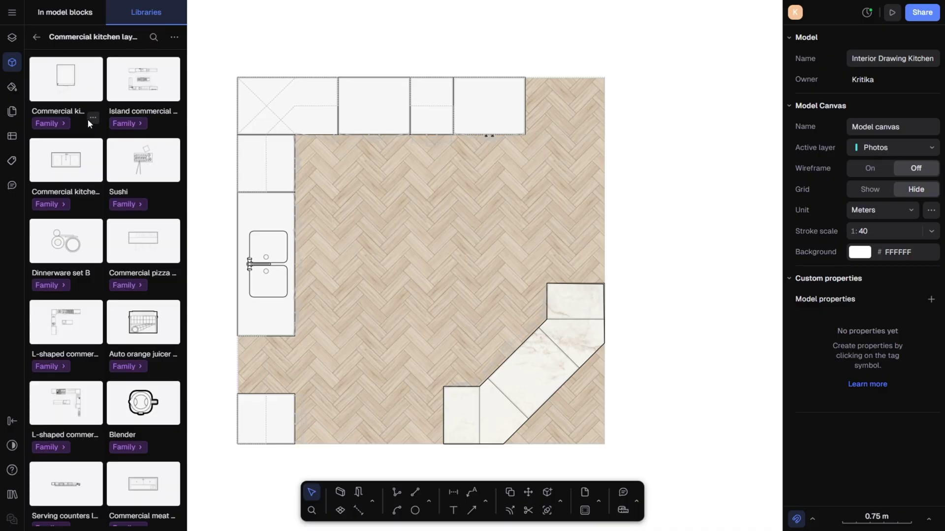
scroll(88, 120, "down", 2)
left_click(35, 37)
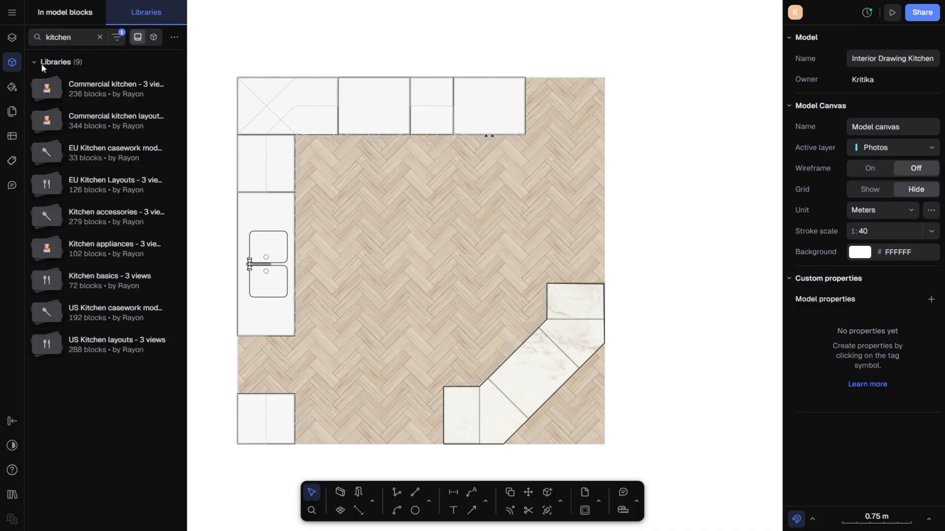
Step: Place the Dishwasher L block from US Kitchen layouts beside the lower-left cabinets
left_click(94, 352)
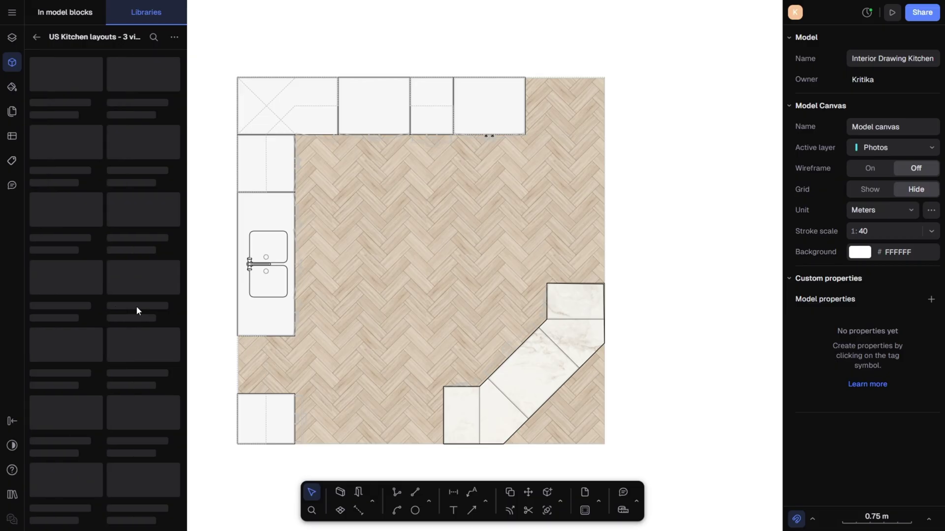
scroll(138, 312, "down", 3)
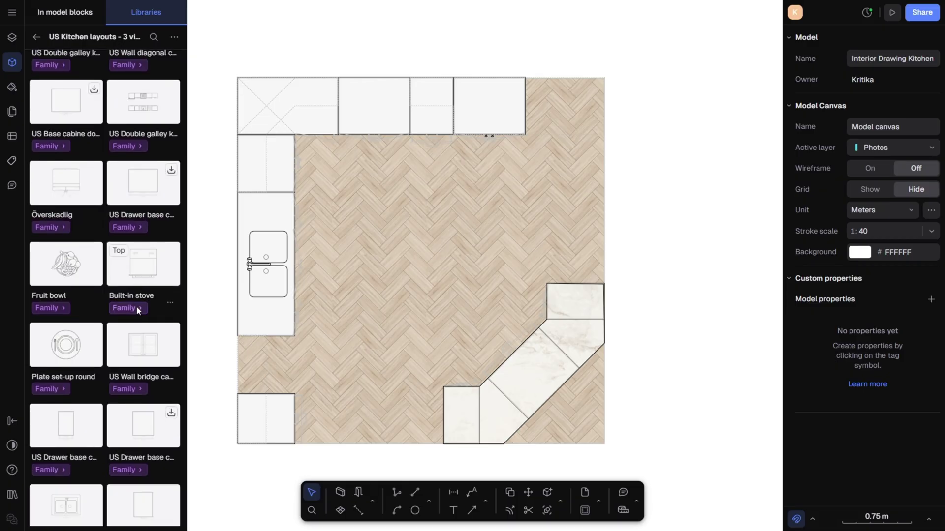
scroll(137, 306, "down", 8)
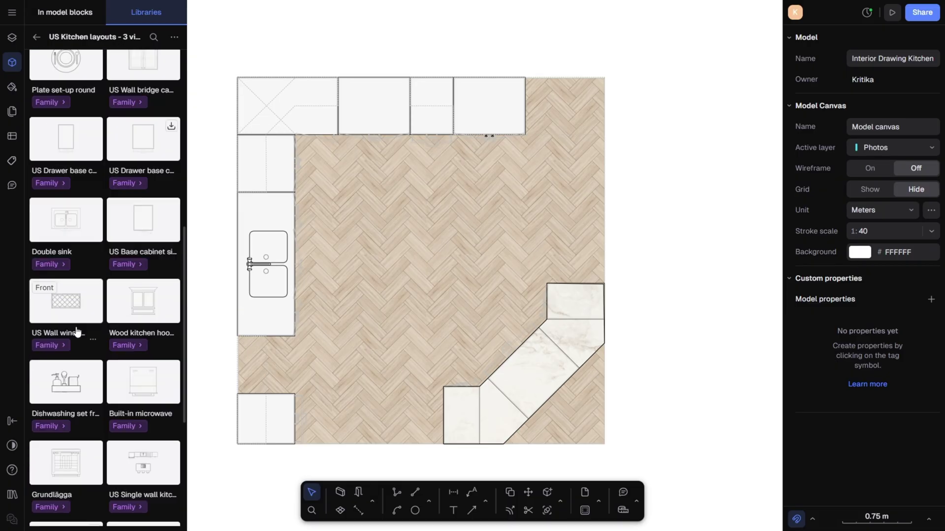
scroll(78, 333, "down", 1)
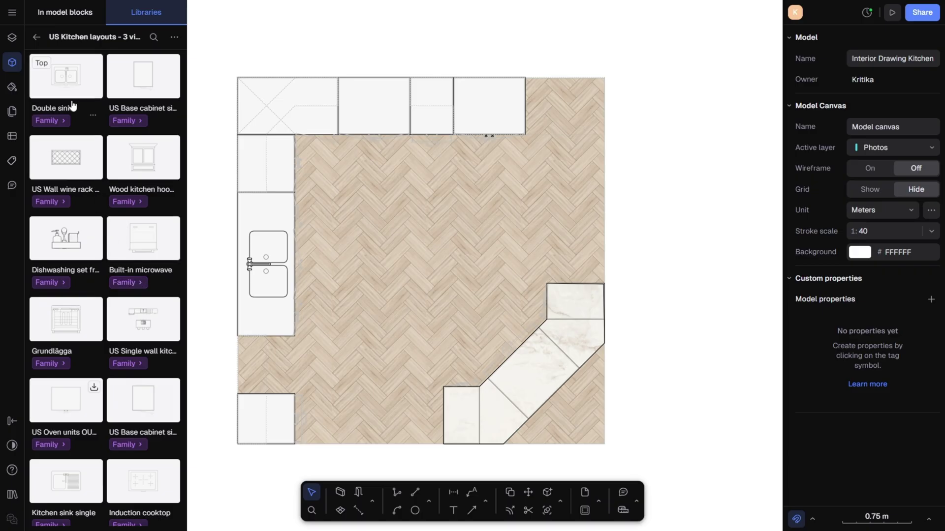
left_click(58, 17)
left_click_drag(153, 295, 276, 376)
Step: Rotate the dishwasher 90° and check its placement below the sink
key("r")
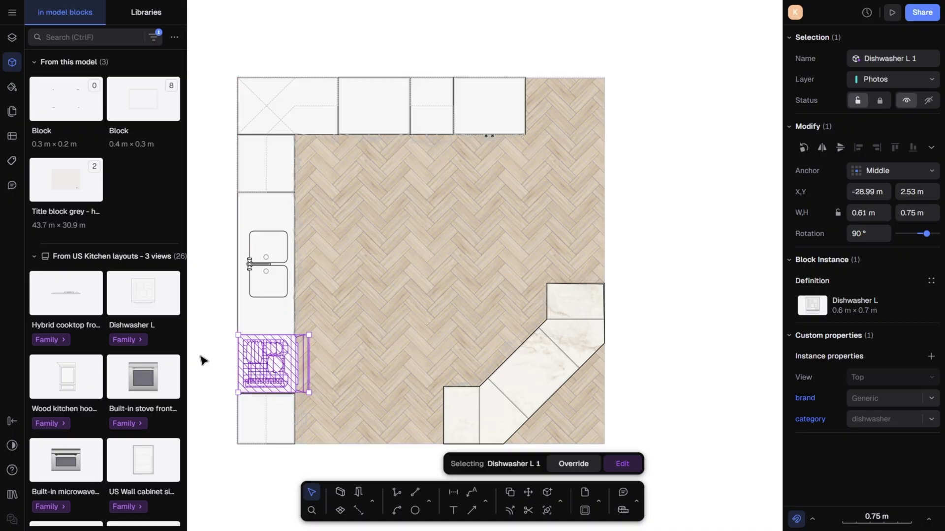
left_click(202, 359)
scroll(247, 388, "up", 5)
scroll(306, 276, "down", 2)
left_click(306, 277)
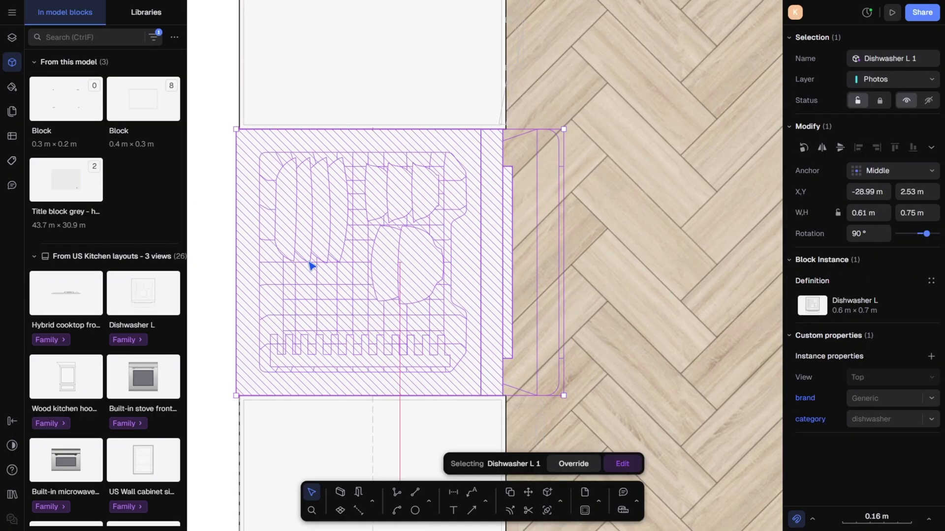
left_click(232, 265)
scroll(231, 265, "down", 3)
scroll(124, 395, "down", 5)
Step: Place the cooktop block and snap it against the top cabinet run
left_click_drag(124, 395, 357, 209)
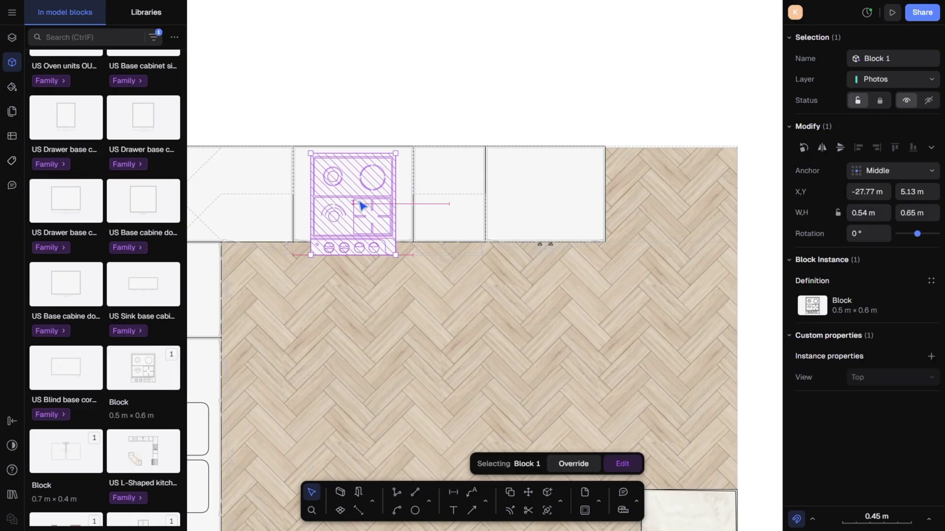
left_click_drag(308, 255, 409, 252)
left_click_drag(364, 217, 365, 209)
left_click(443, 301)
scroll(167, 379, "down", 4)
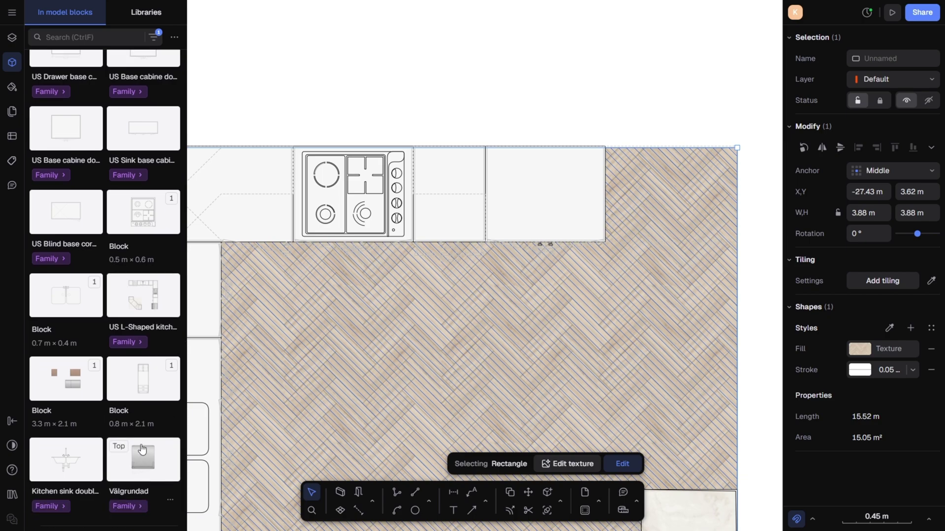
Step: Place the Välgrundad fridge block at the plan's upper right
left_click_drag(148, 458, 659, 181)
scroll(685, 196, "up", 3)
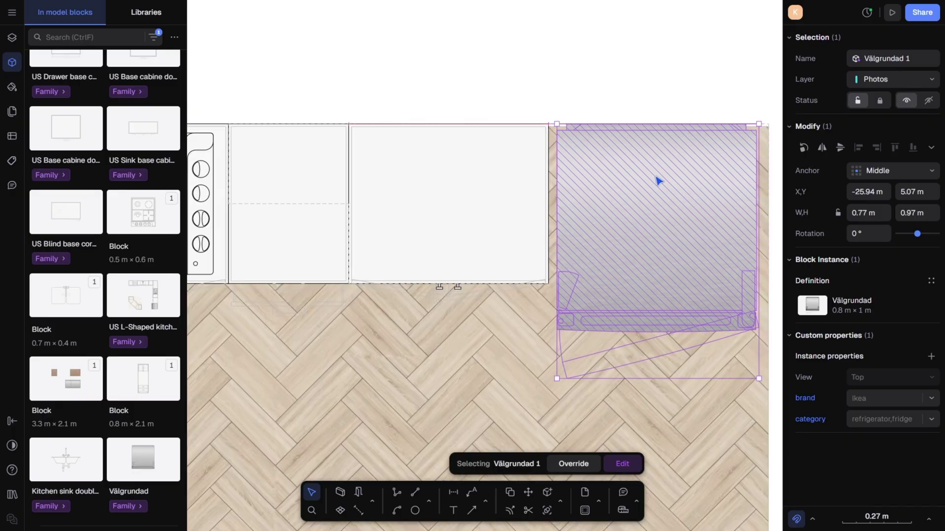
scroll(682, 205, "down", 6)
left_click(656, 301)
mouse_move(656, 302)
middle_mouse_down()
mouse_move(703, 252)
mouse_move(707, 216)
middle_mouse_up()
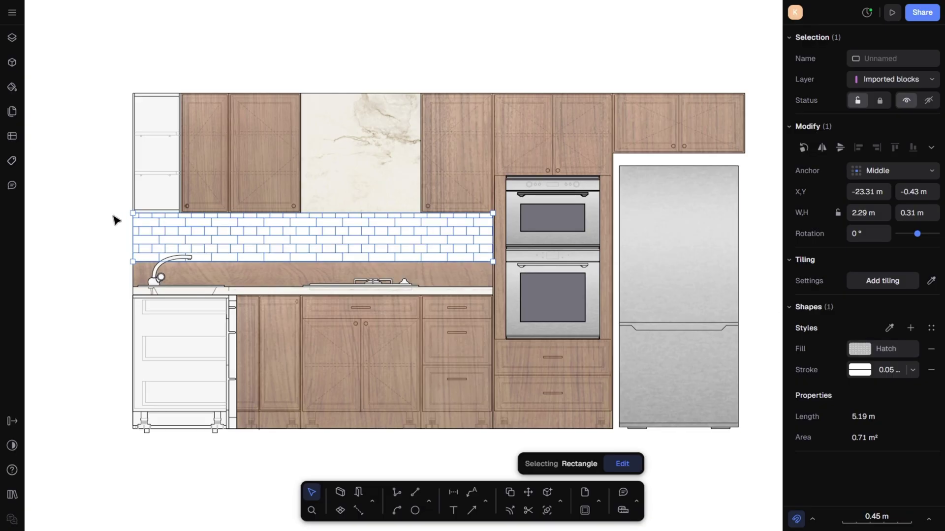
Step: Add a new layer named Tiles and move it to the bottom of the layer list
left_click(115, 219)
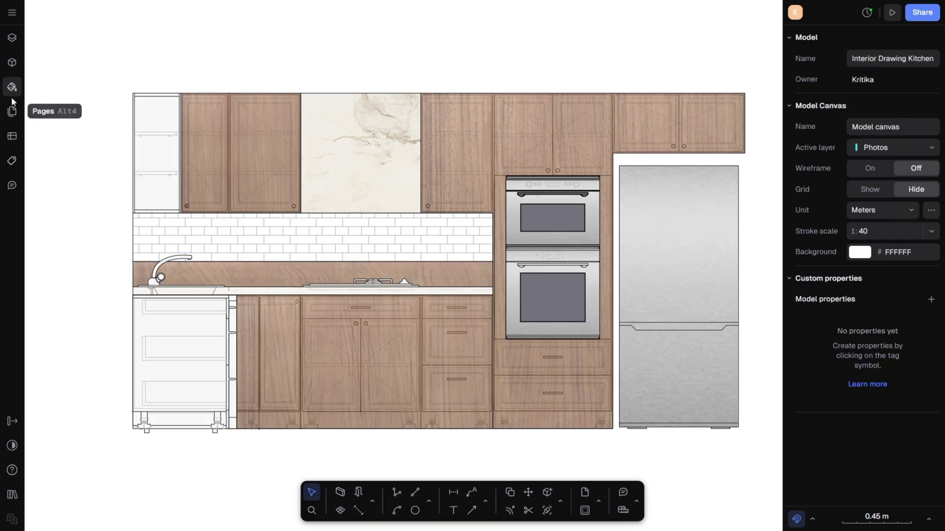
left_click(12, 43)
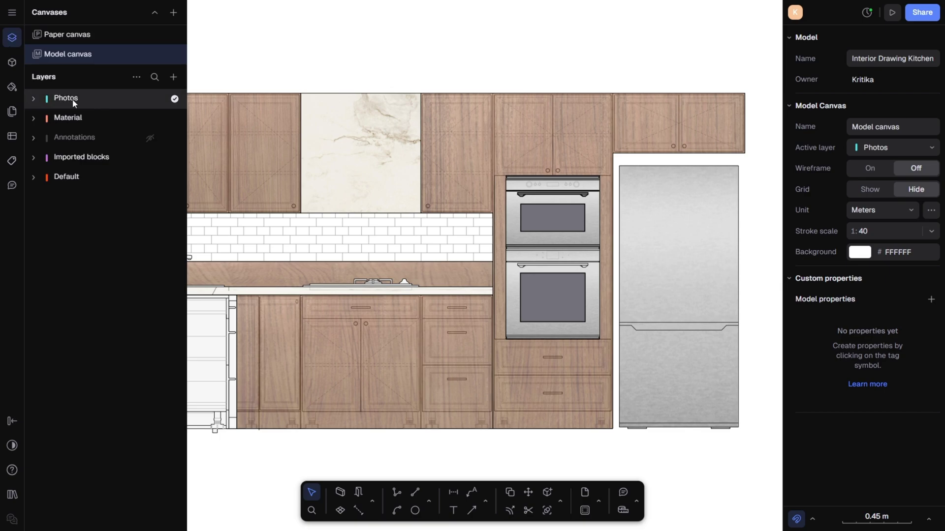
left_click(173, 77)
left_click(178, 98)
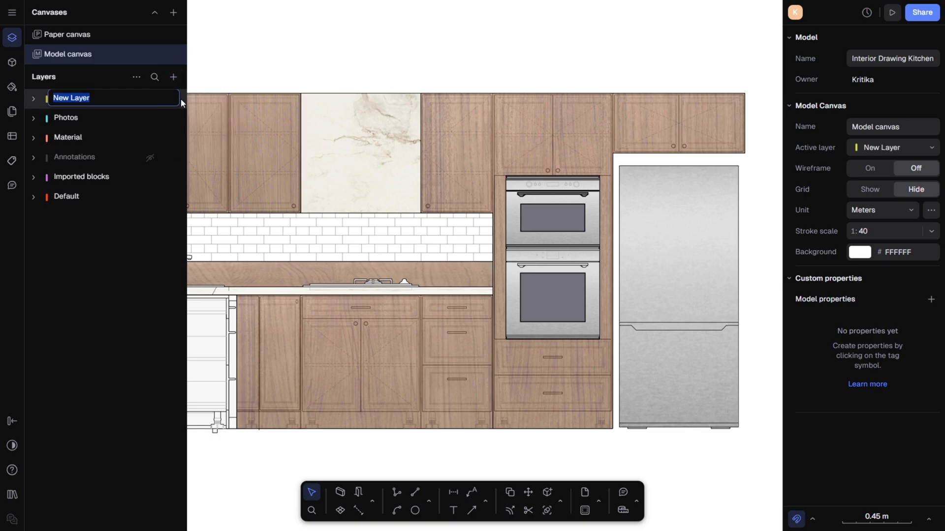
key("BackSpace")
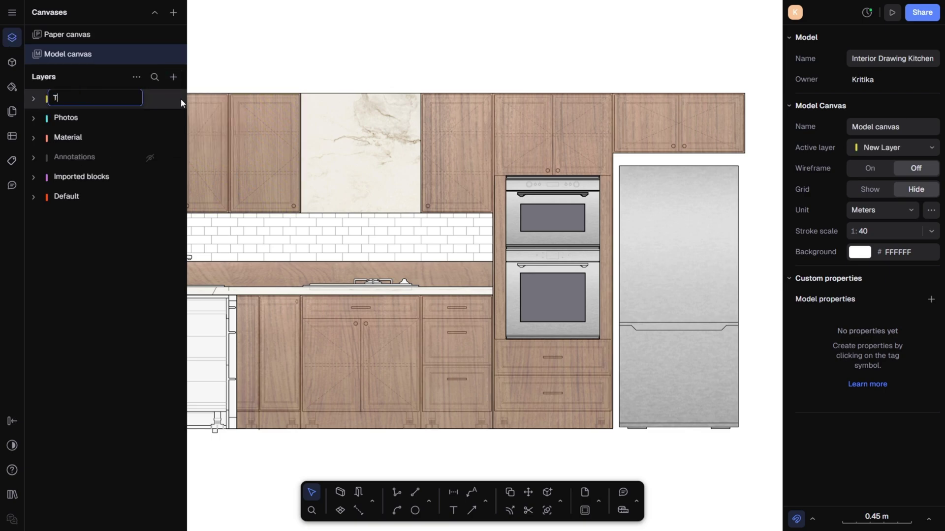
key("Return")
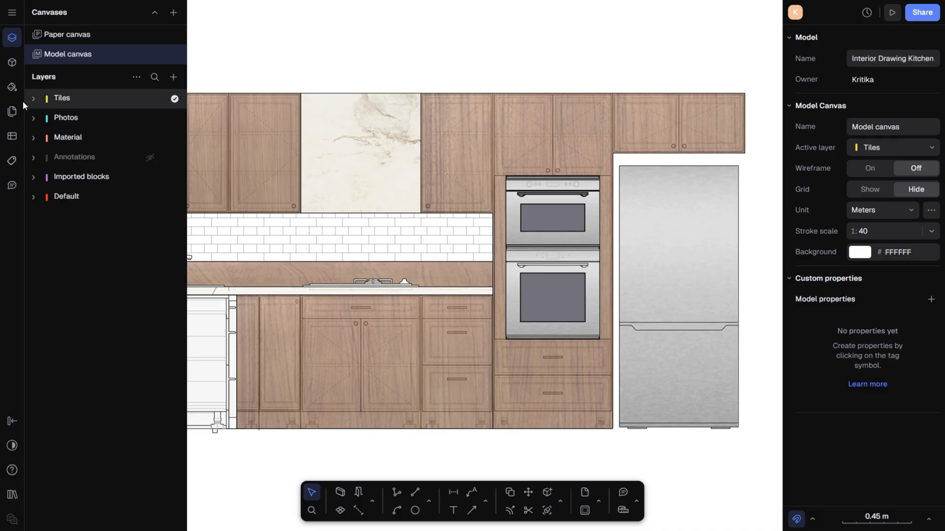
left_click(79, 99)
left_click_drag(78, 99, 84, 211)
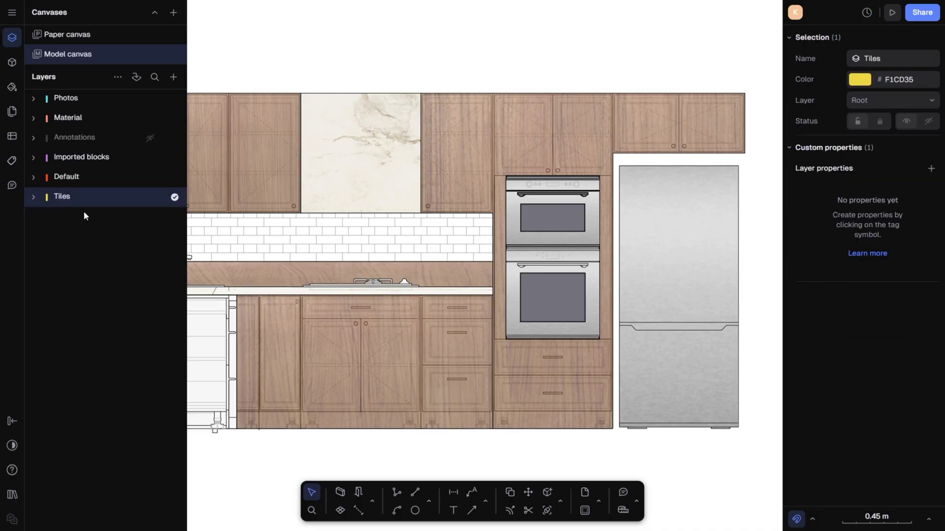
Step: Switch to the Rectangle shape tool for drawing the backsplash
left_click(430, 501)
left_click(440, 451)
middle_click_drag(357, 323, 429, 315)
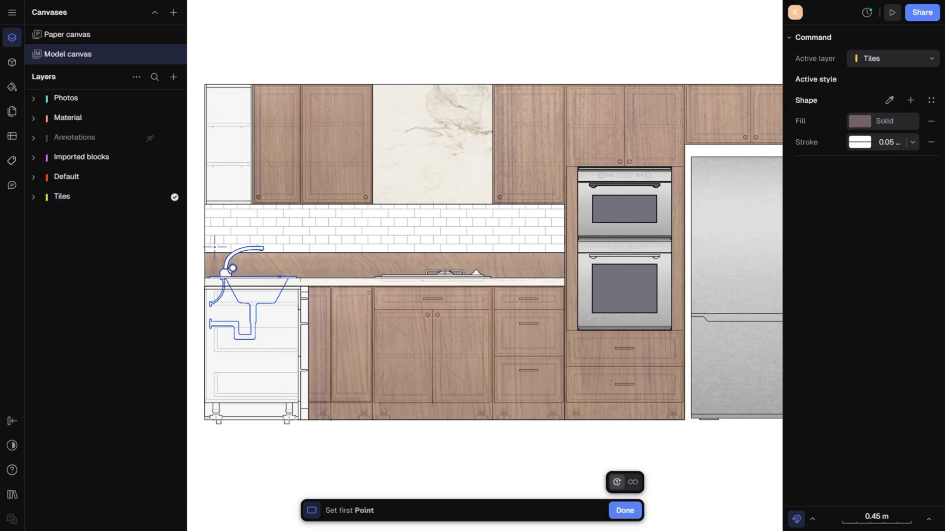
Step: Draw the backsplash rectangle, then try grey, cream and darker fills before settling on near-white
left_click(206, 205)
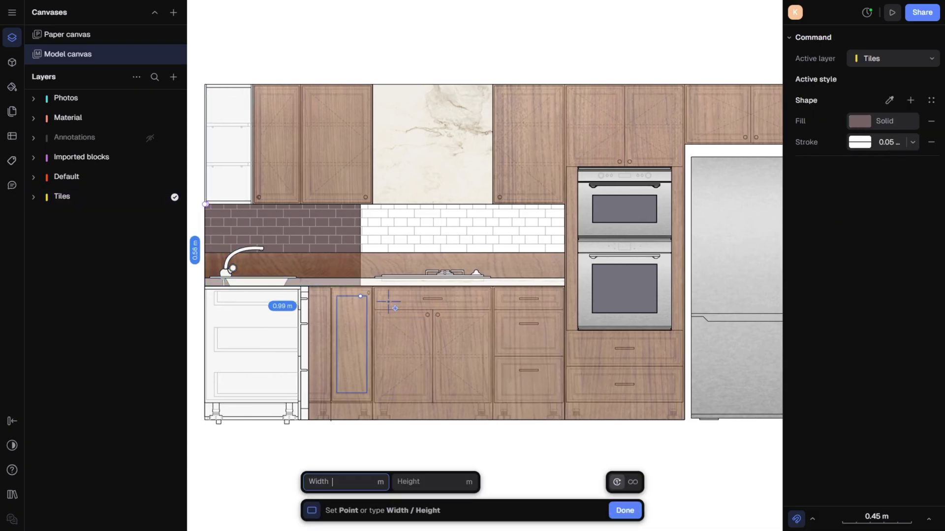
left_click(565, 253)
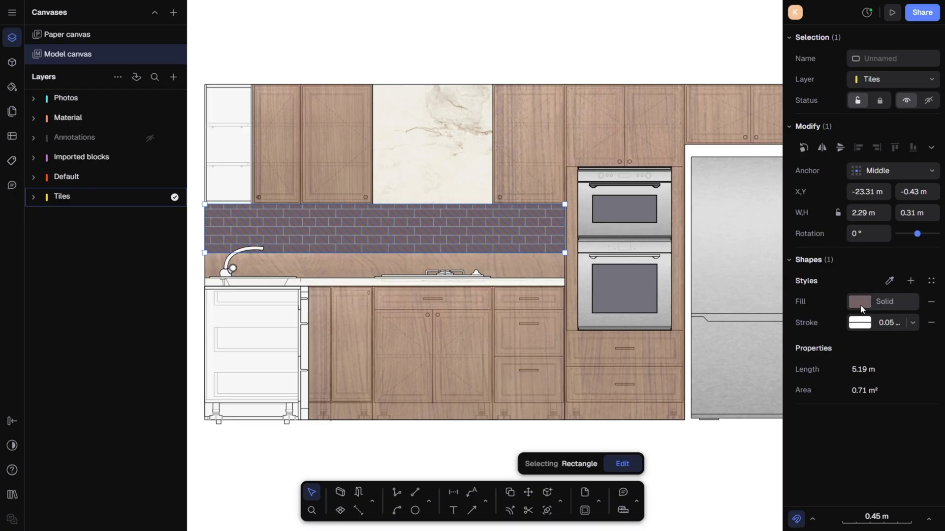
left_click(861, 306)
left_click_drag(657, 278, 623, 255)
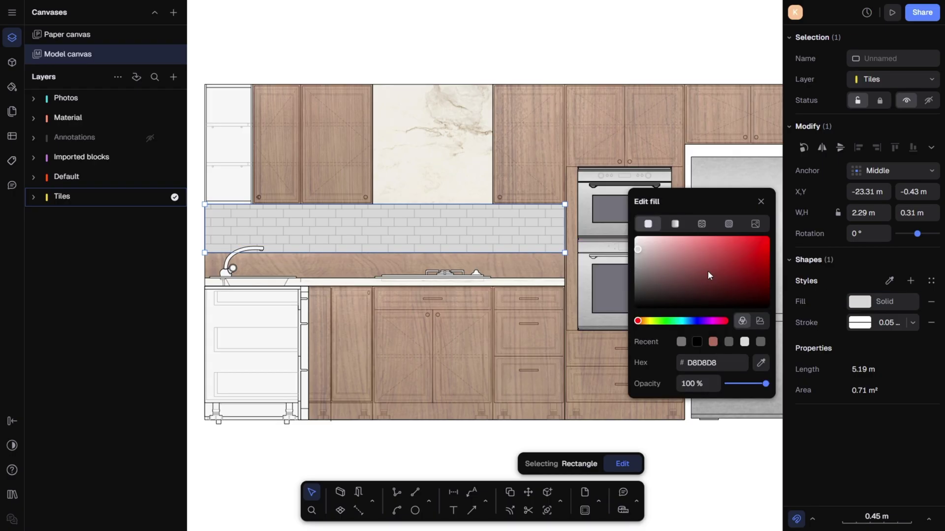
left_click(651, 322)
left_click_drag(655, 256, 644, 244)
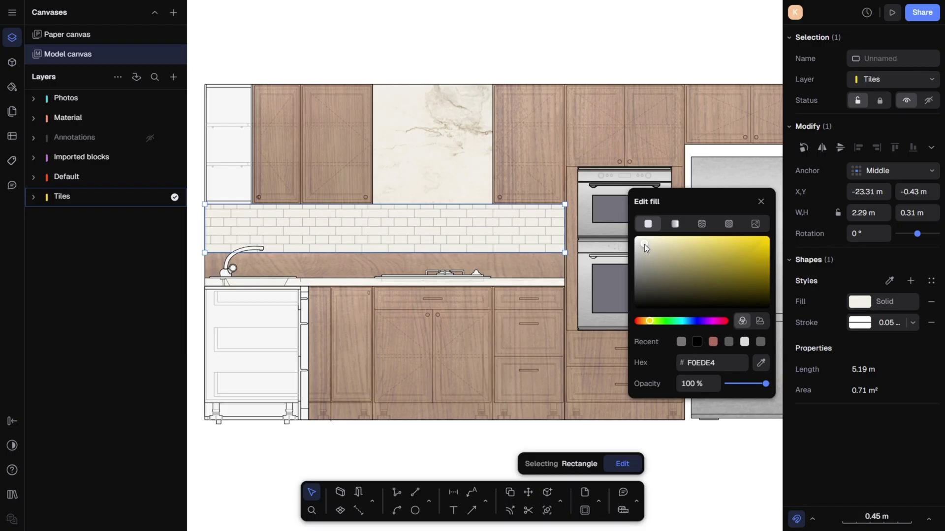
left_click_drag(715, 269, 638, 296)
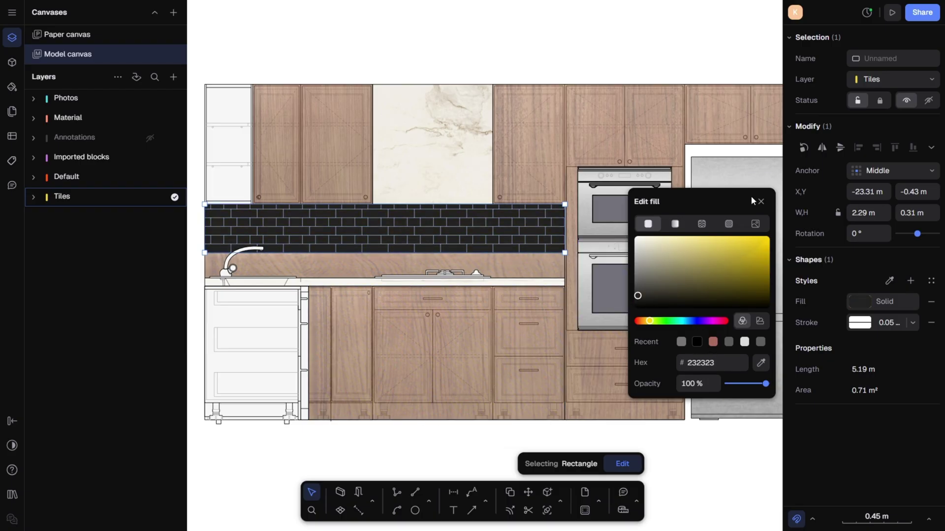
left_click(431, 438)
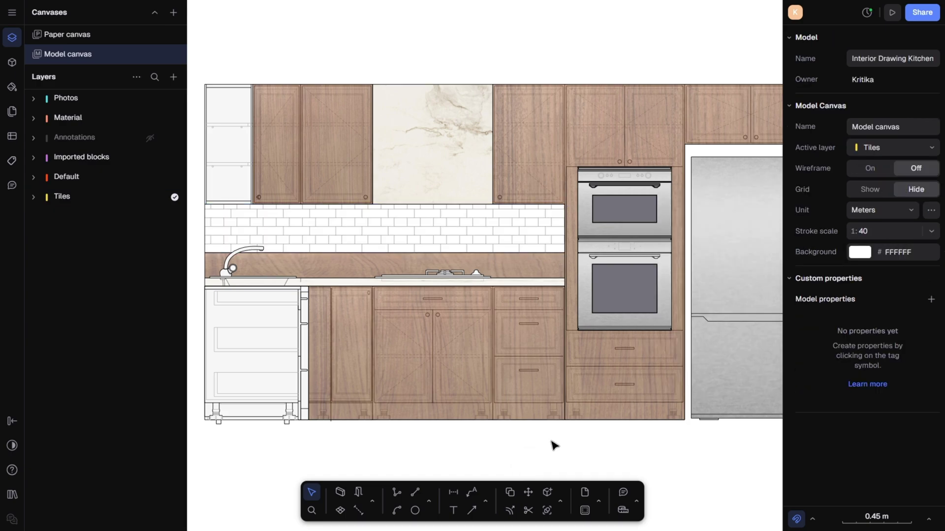
middle_click_drag(555, 445, 569, 426)
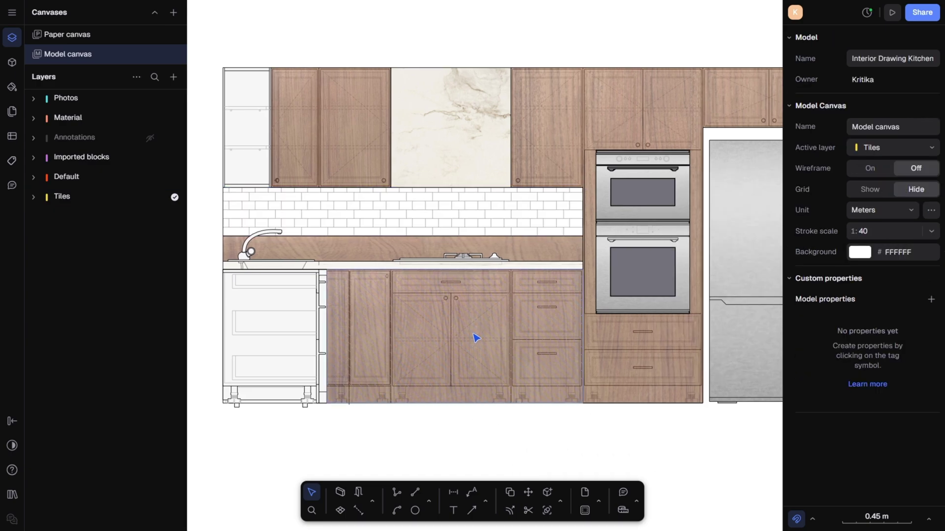
Step: Open the cabinet material's fill style and browse the texture pattern options
left_click(372, 307)
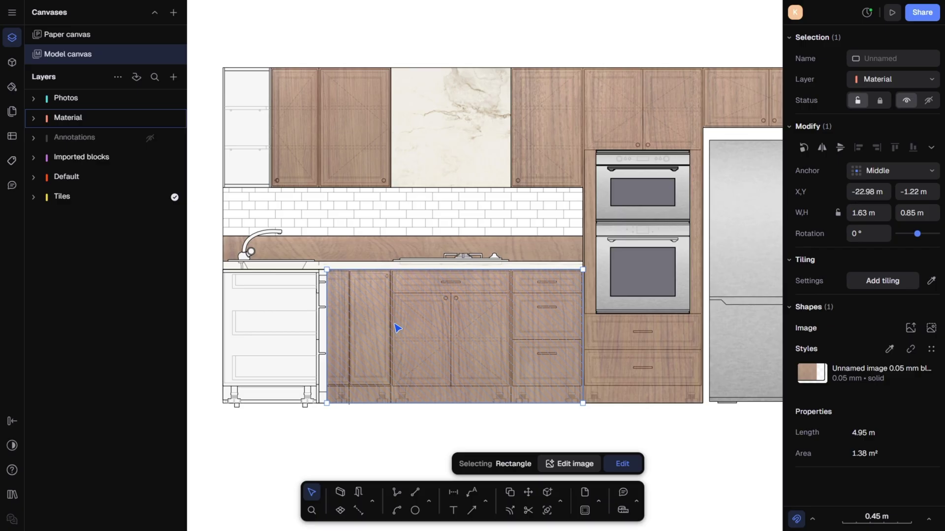
mouse_move(910, 376)
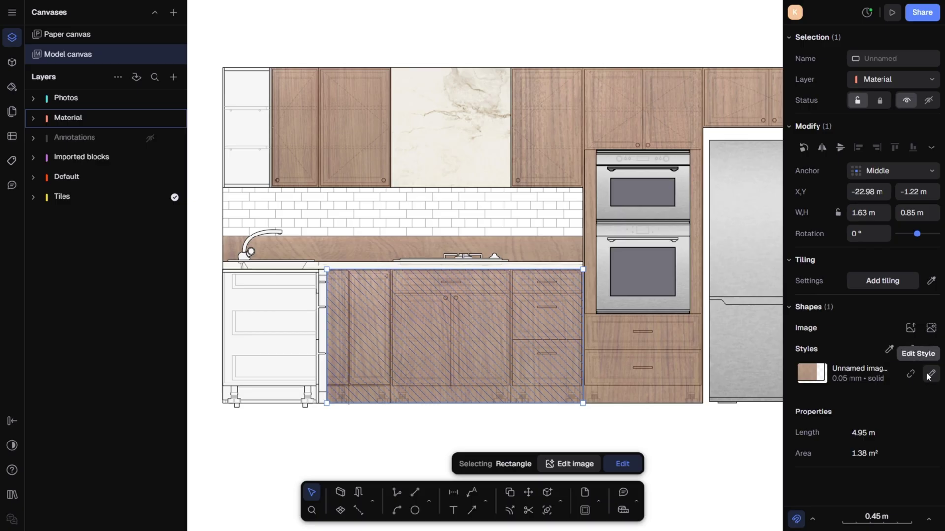
left_click(931, 375)
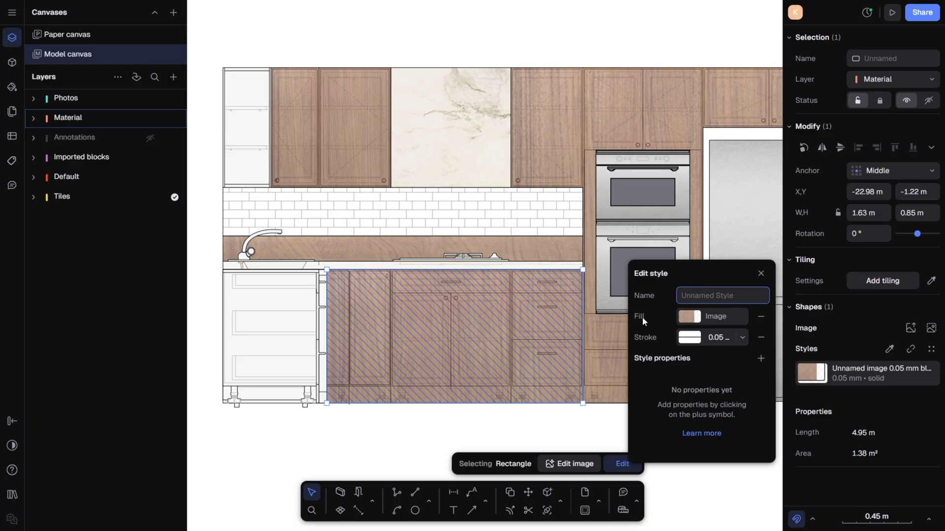
left_click(689, 317)
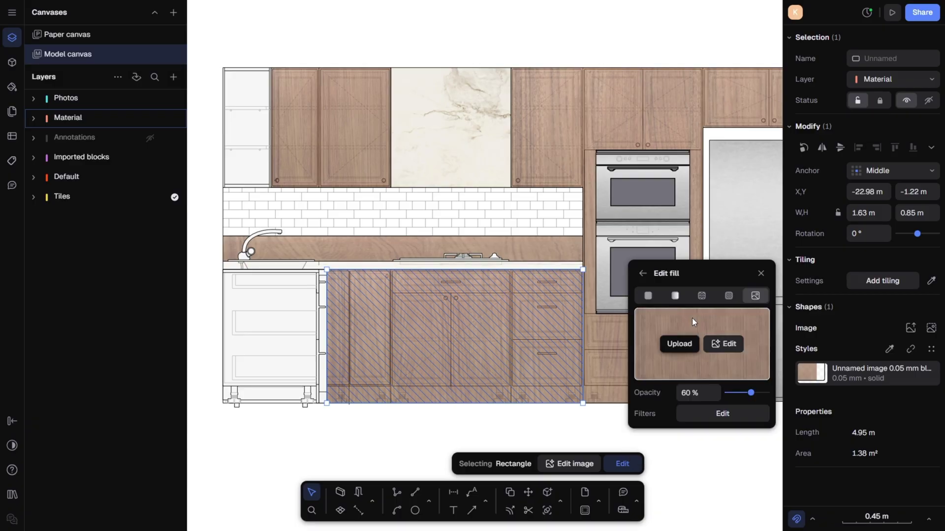
left_click(702, 297)
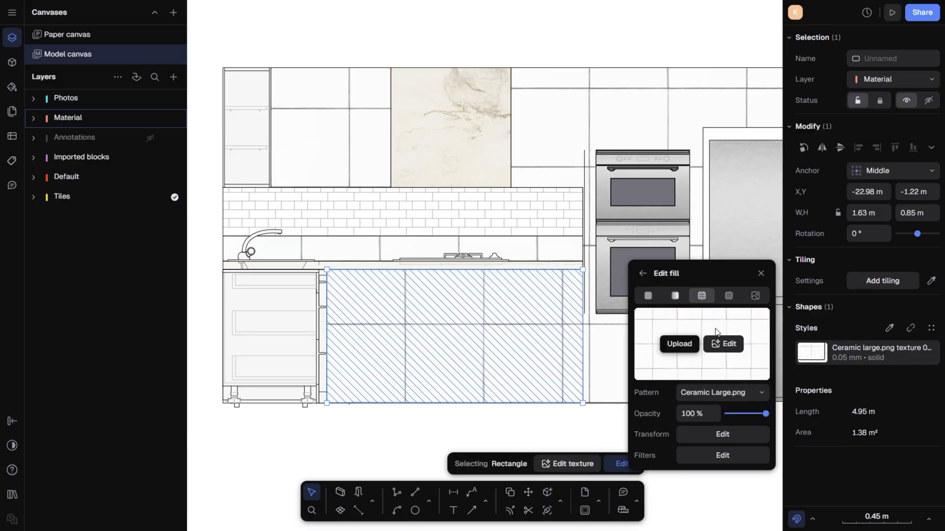
scroll(728, 316, "down", 10)
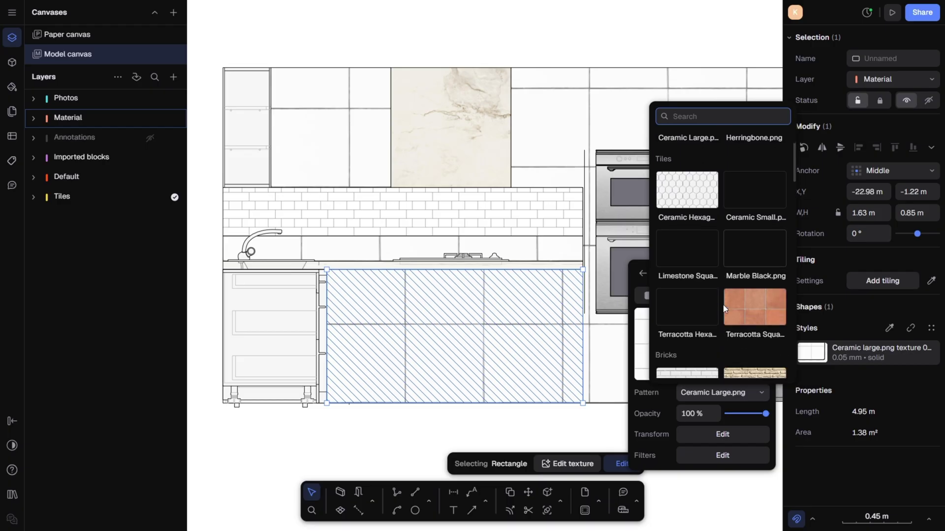
scroll(724, 310, "down", 10)
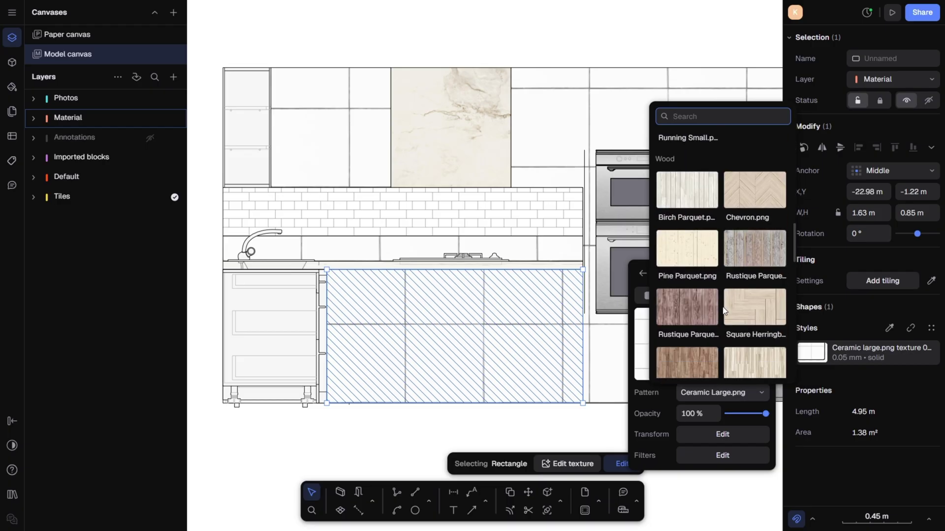
scroll(724, 310, "down", 5)
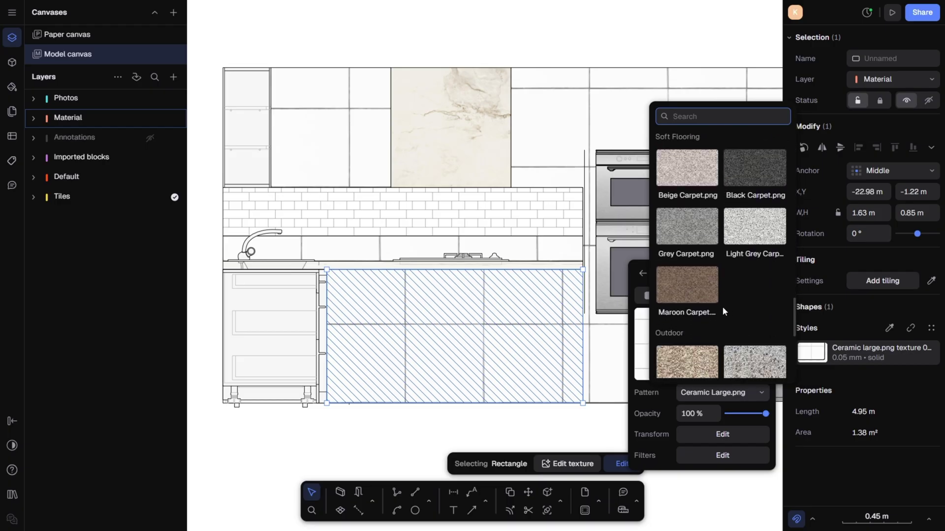
key("Escape")
Step: Fill the cabinets with an uploaded light plank wood image at reduced opacity
left_click(756, 274)
mouse_move(725, 302)
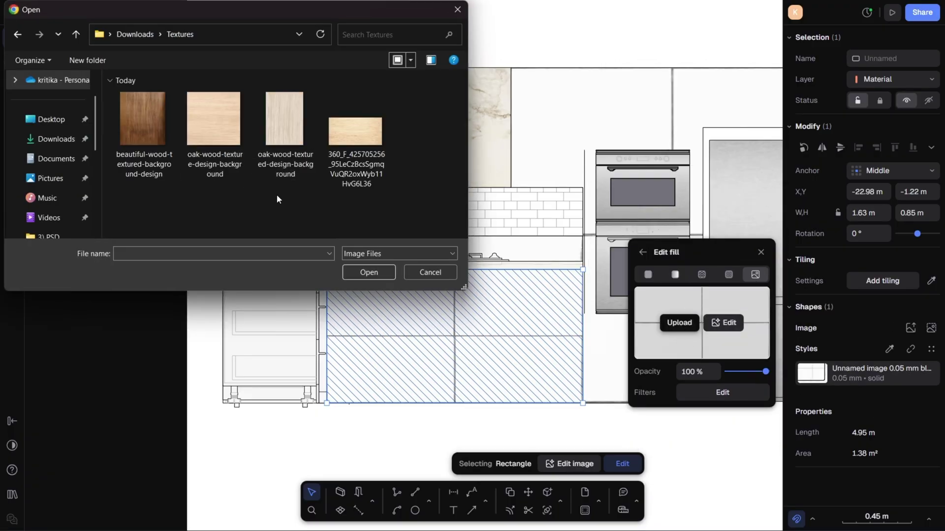
left_click(356, 143)
left_click(364, 274)
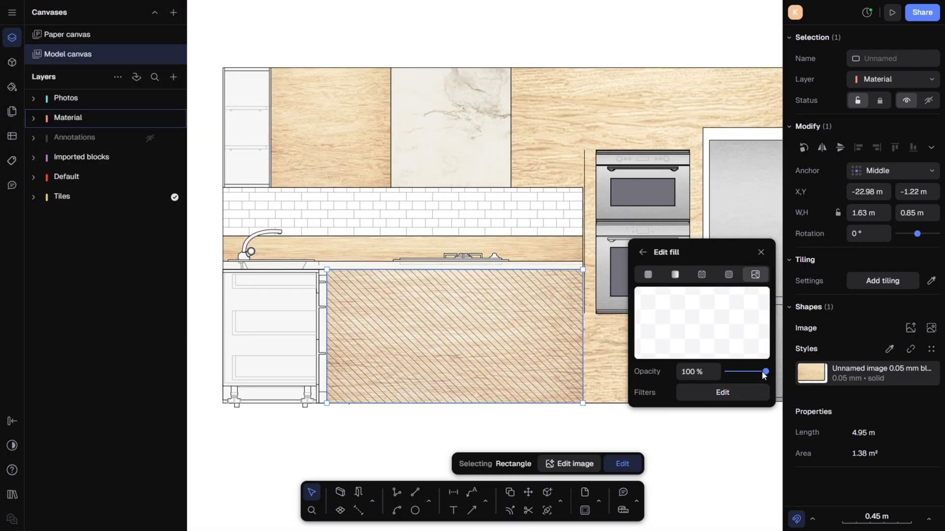
left_click_drag(746, 374, 750, 394)
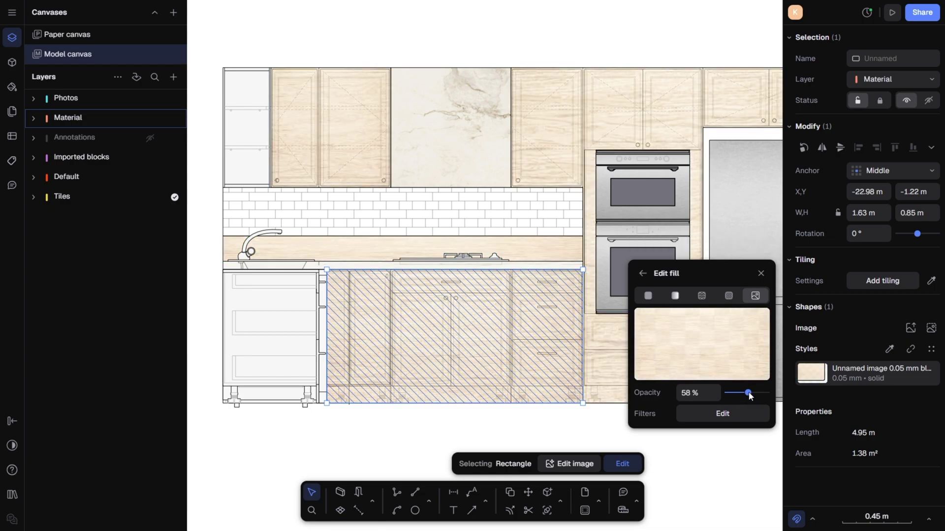
key("Escape")
key("Escape")
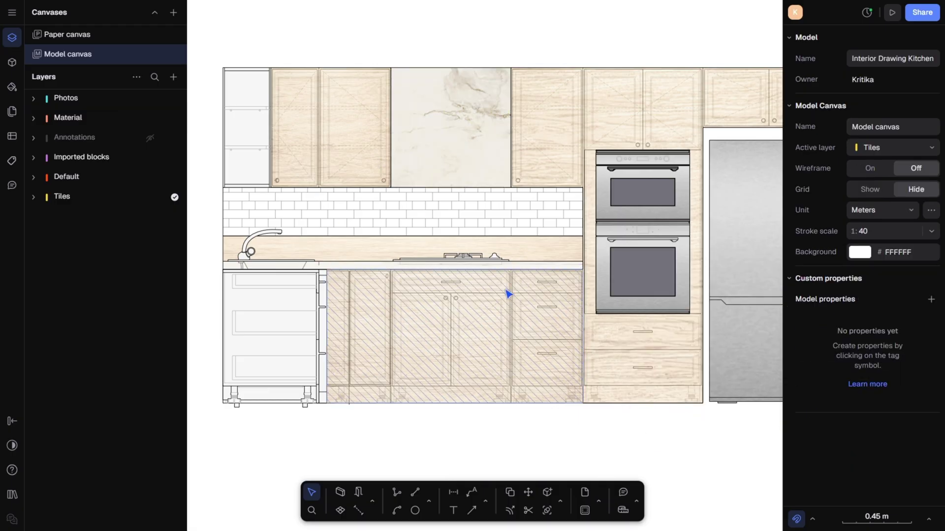
scroll(573, 308, "down", 3)
mouse_move(431, 291)
left_mouse_down()
mouse_move(767, 297)
mouse_move(533, 291)
left_mouse_up()
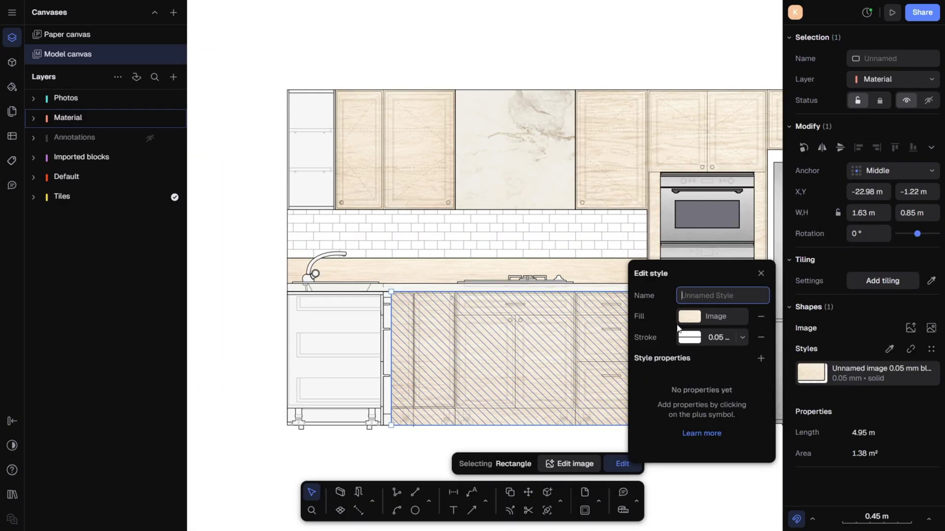
Step: Replace the cabinet fill with the darker beautiful-wood-textured-background-design image
left_click(689, 317)
left_click(681, 344)
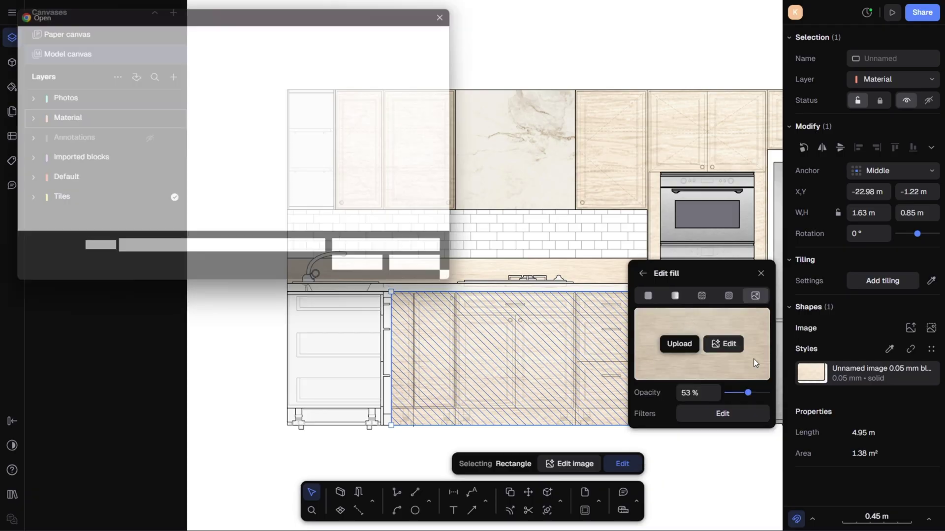
left_click(159, 134)
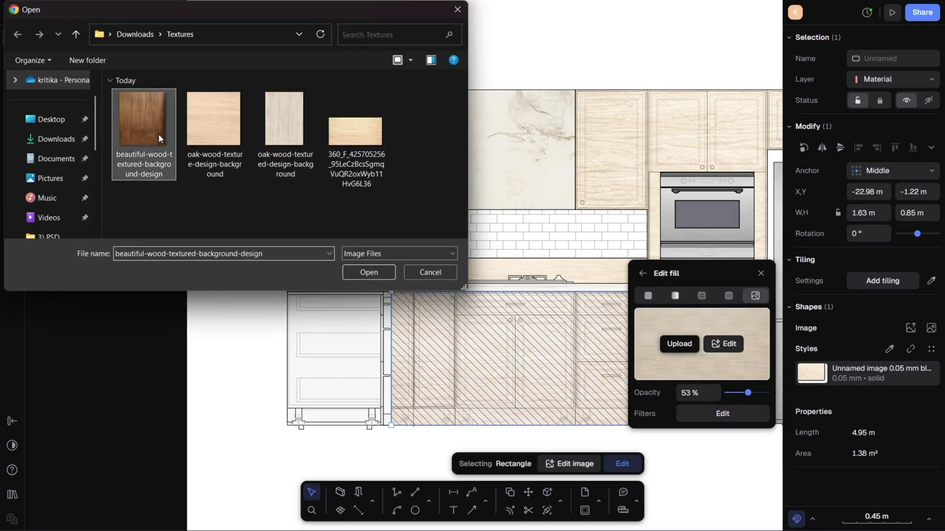
left_click(364, 274)
left_click(670, 430)
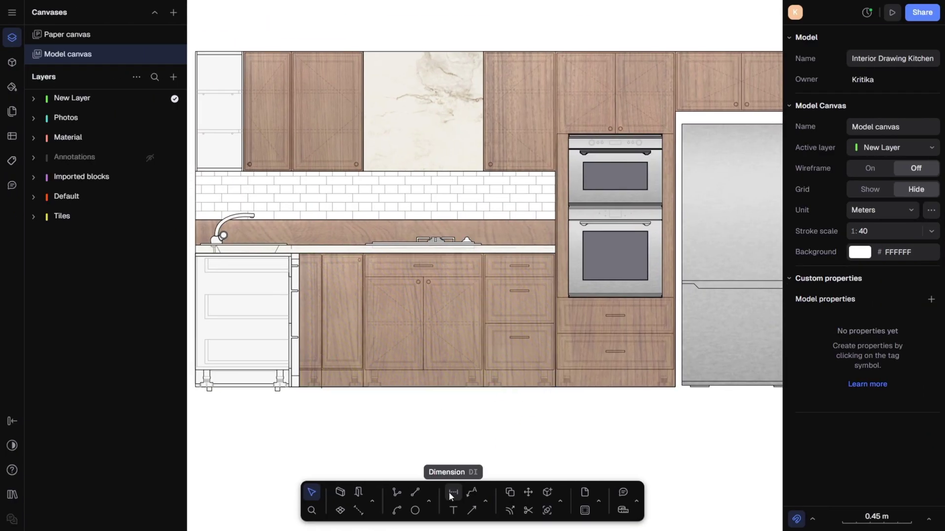
Step: Add aligned 0.76 m and 0.46 m dimensions below the lower cabinets
left_click(453, 492)
scroll(336, 406, "up", 3)
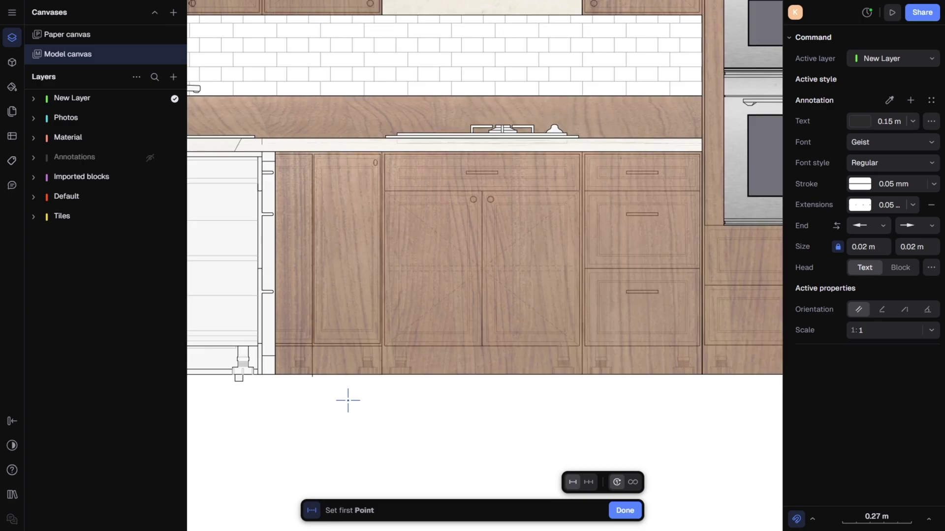
left_click(382, 375)
left_click(582, 375)
left_click(537, 398)
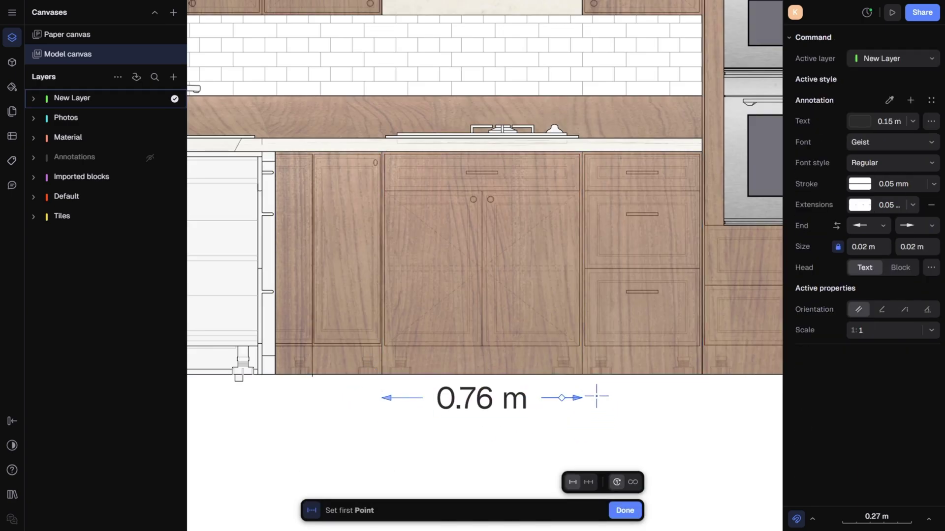
left_click(582, 376)
left_click(702, 376)
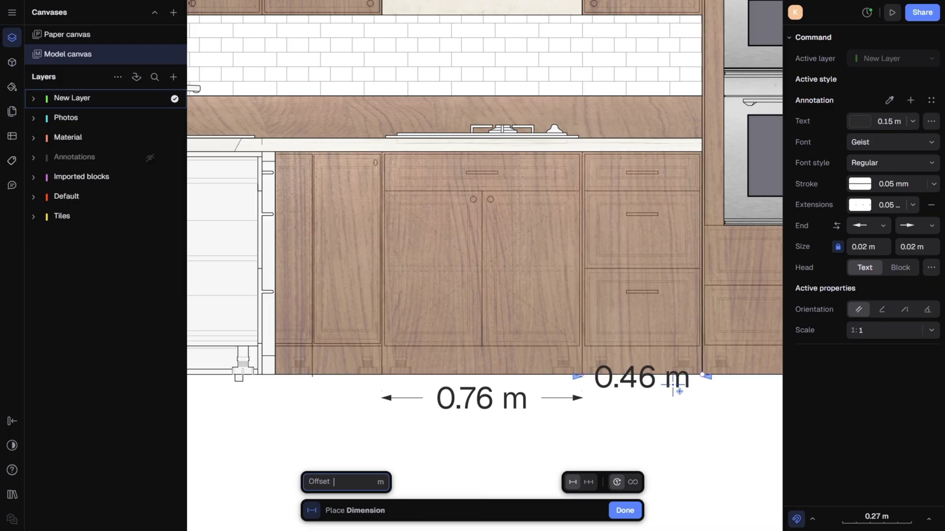
left_click(654, 397)
Step: Add the final 0.76 m dimension in the same row and select all three
middle_click_drag(701, 412, 566, 384)
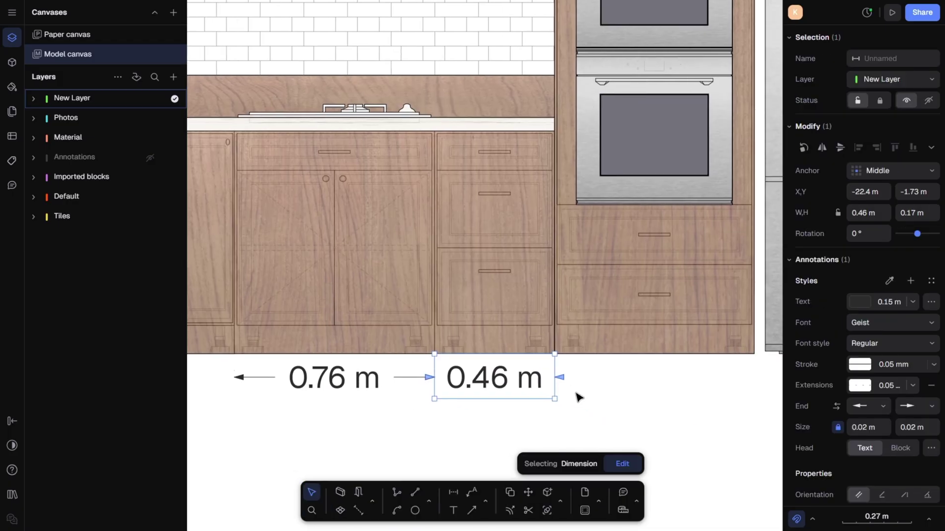
left_click(555, 355)
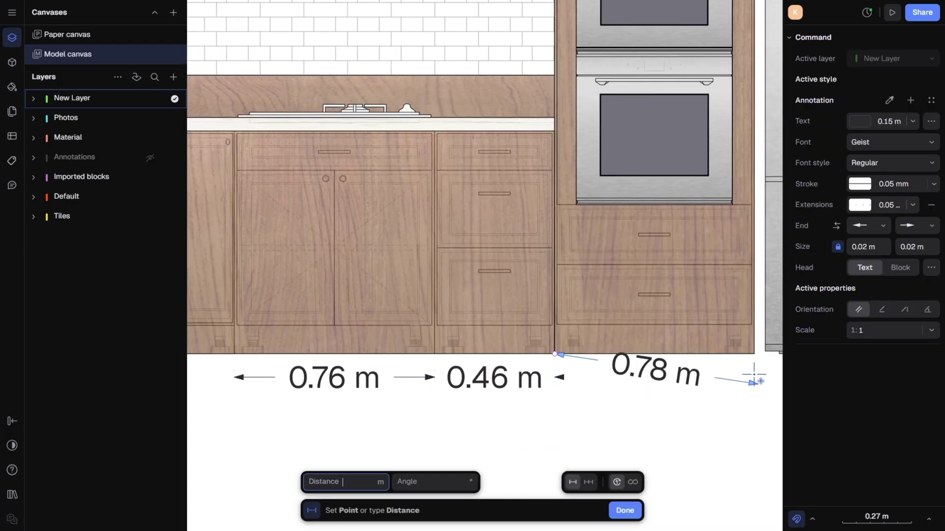
left_click(753, 354)
left_click(707, 384)
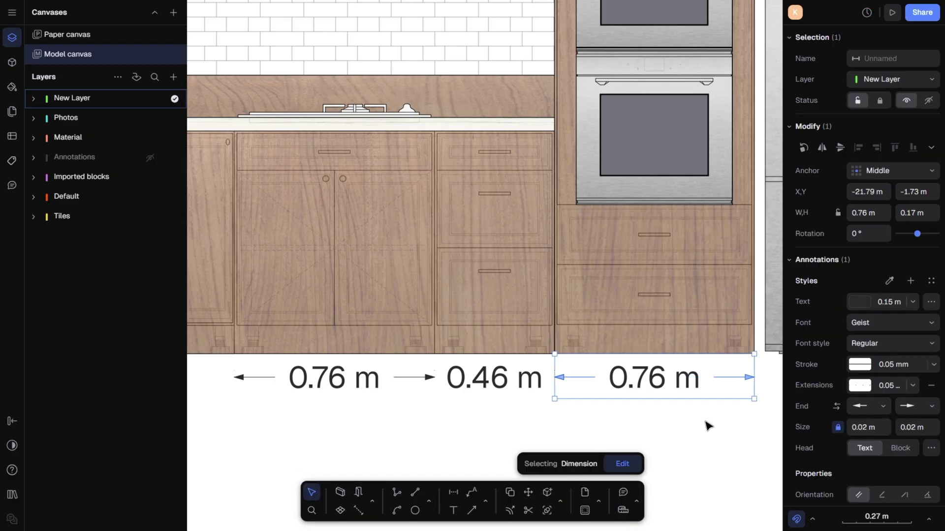
left_click(708, 426)
scroll(615, 408, "down", 3)
left_click_drag(449, 389, 446, 387)
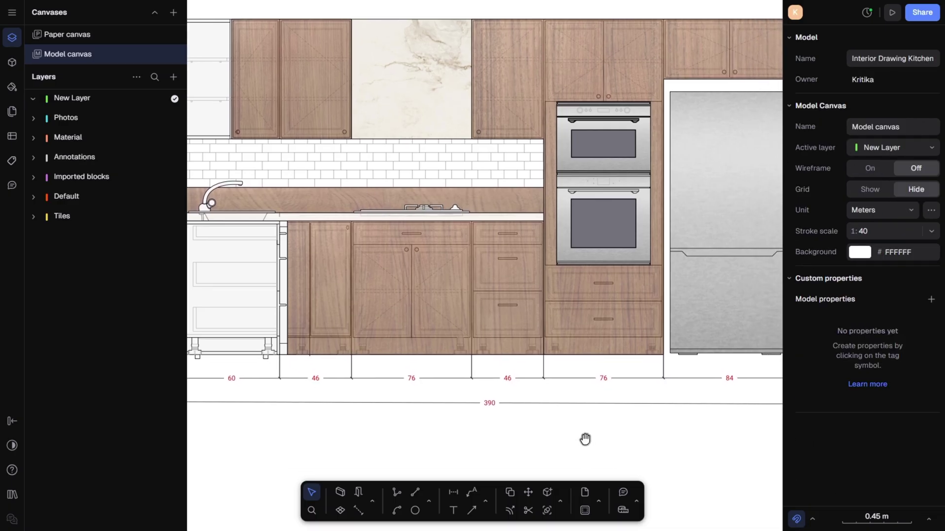
middle_click_drag(586, 438, 575, 443)
Step: Switch to the Paper canvas, hide the side panel, and frame the floor plan page
scroll(575, 443, "down", 3)
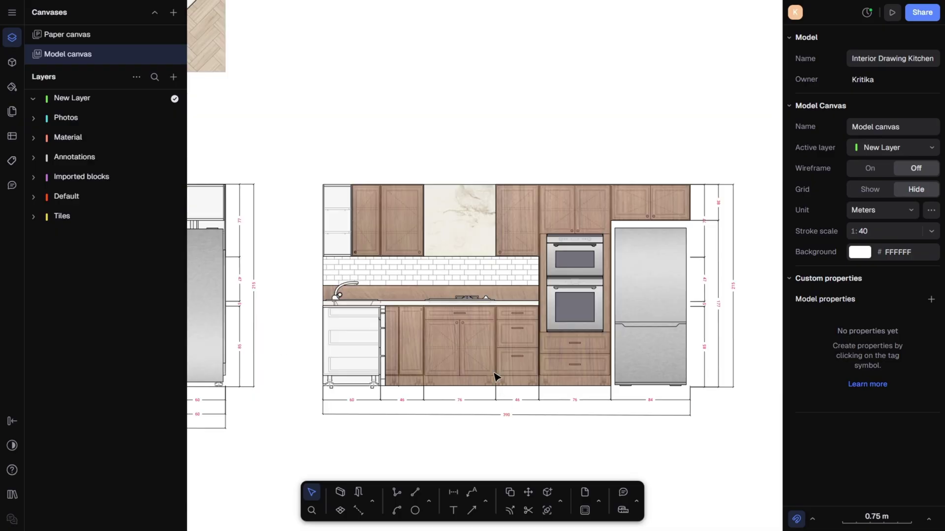
mouse_move(656, 380)
middle_mouse_down()
mouse_move(692, 353)
mouse_move(727, 366)
mouse_move(598, 407)
mouse_move(761, 405)
middle_mouse_up()
scroll(598, 400, "down", 3)
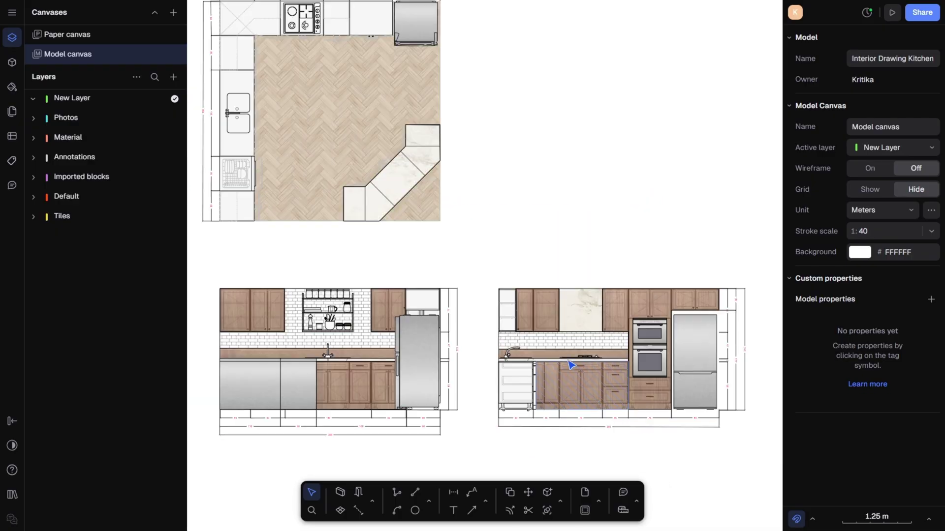
scroll(589, 391, "up", 5)
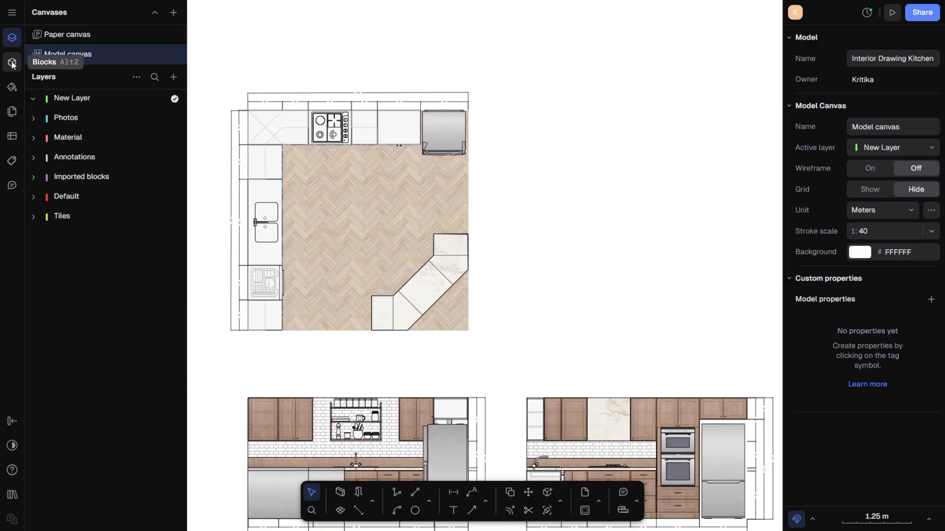
left_click(96, 34)
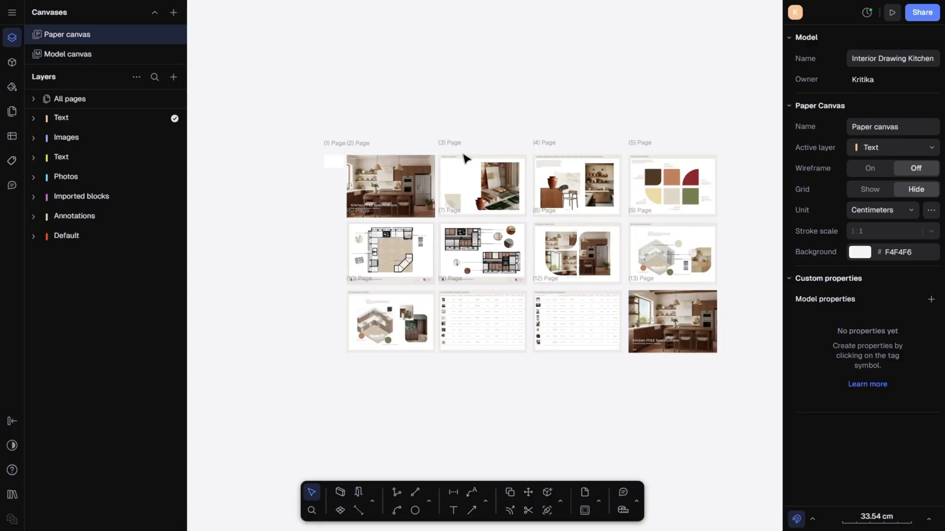
scroll(428, 241, "up", 8)
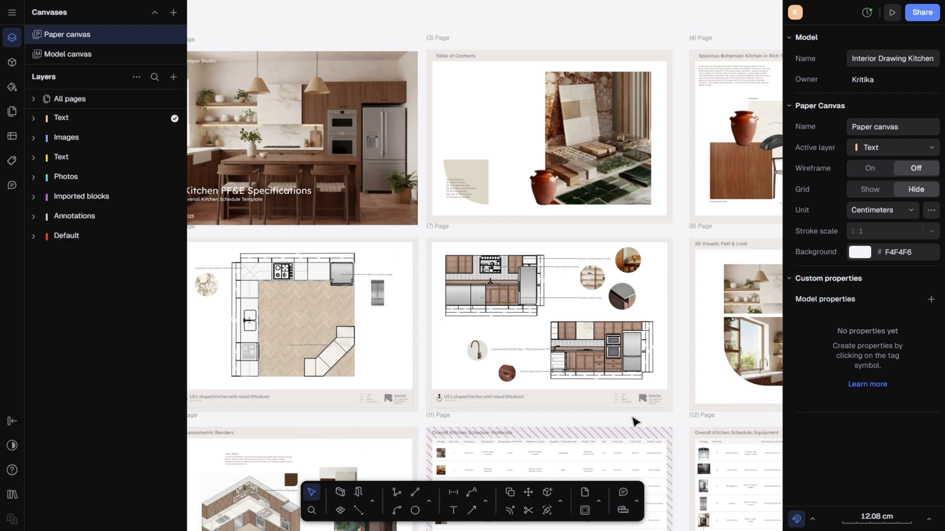
middle_click_drag(459, 374, 537, 367)
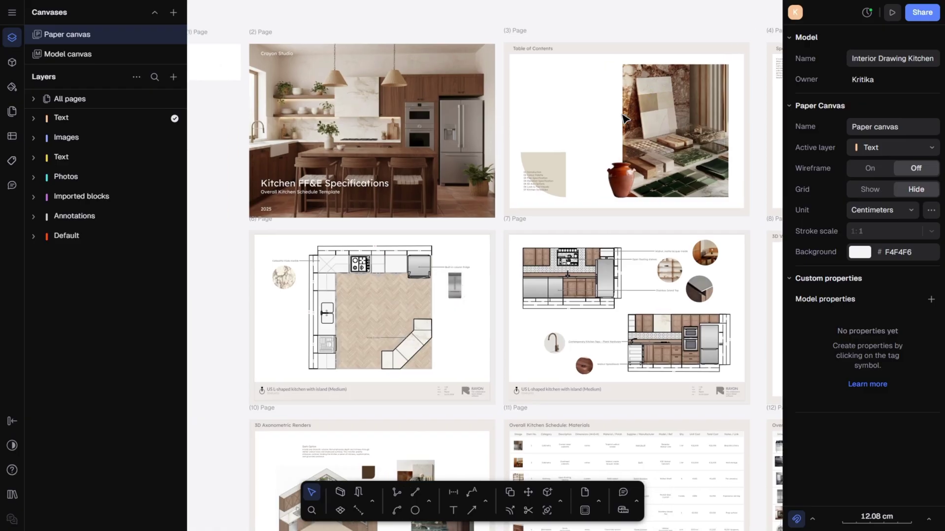
key("ctrl+backslash")
scroll(308, 392, "up", 5, "ctrl")
mouse_move(374, 299)
middle_mouse_down()
mouse_move(353, 323)
mouse_move(341, 392)
middle_mouse_up()
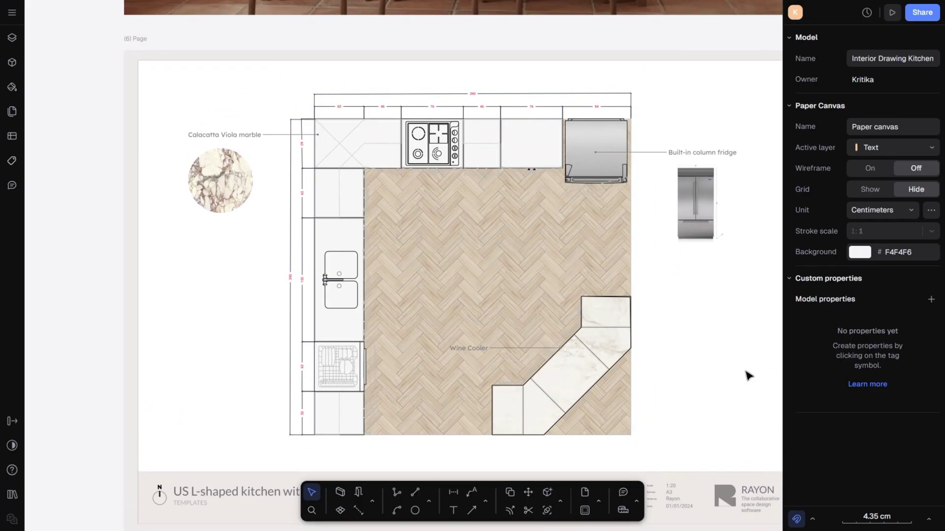
Step: Add a 'Double Sink' leader annotation pointing to the sink on the floor plan
scroll(316, 291, "up", 3, "ctrl")
left_click(486, 500)
left_click(505, 422)
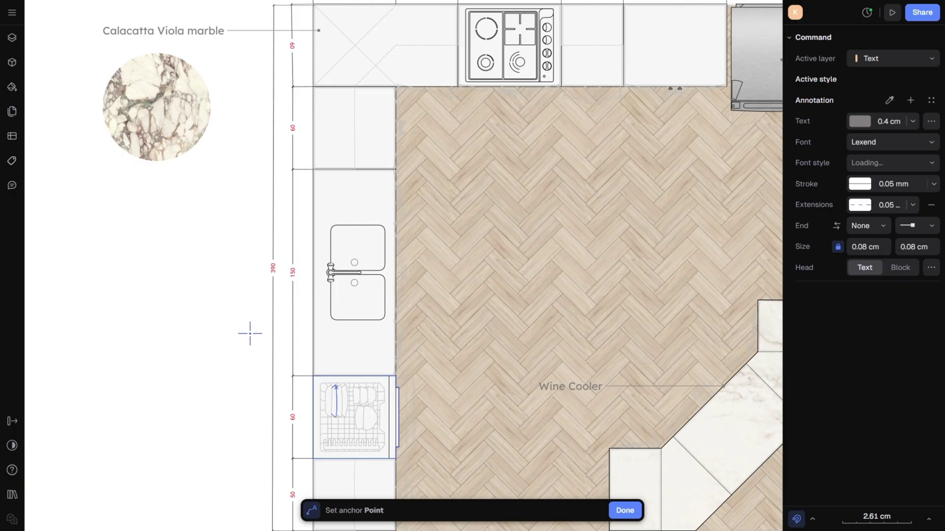
left_click(330, 284)
left_click(236, 297)
left_click(215, 333)
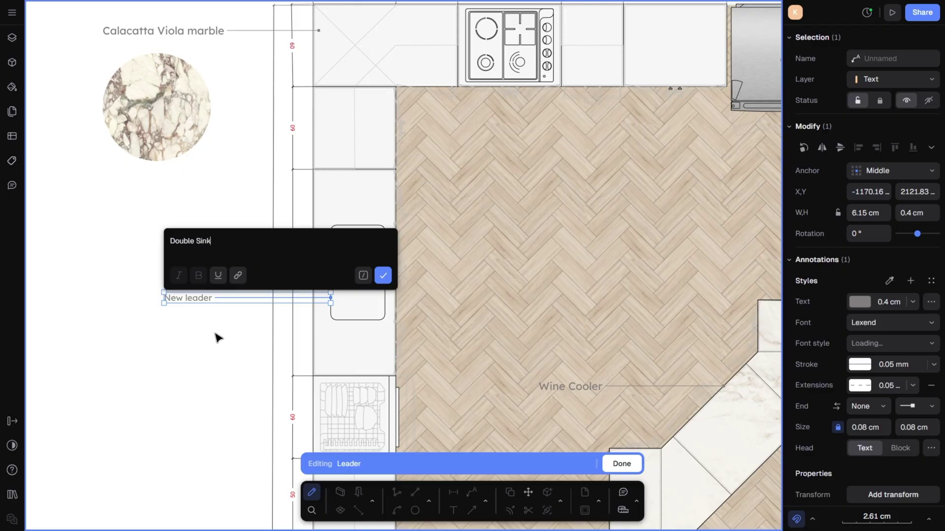
left_click(382, 275)
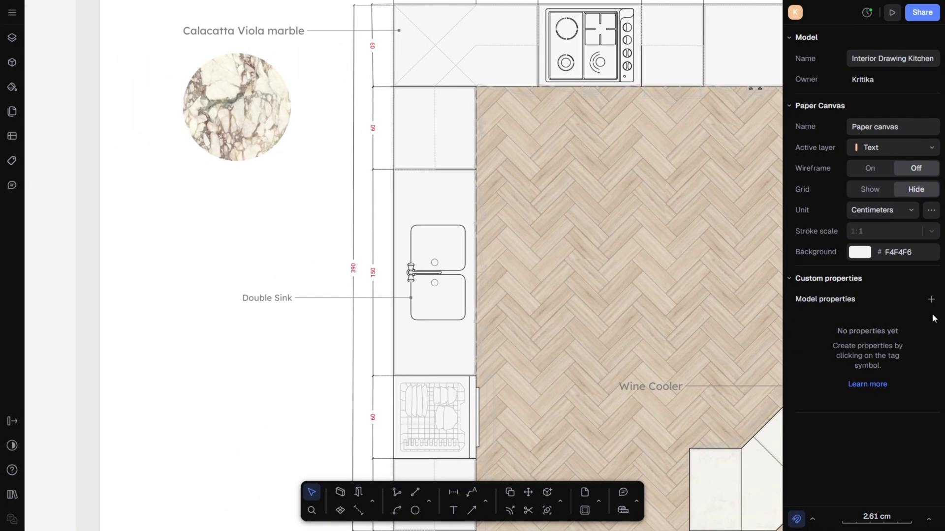
left_click(11, 17)
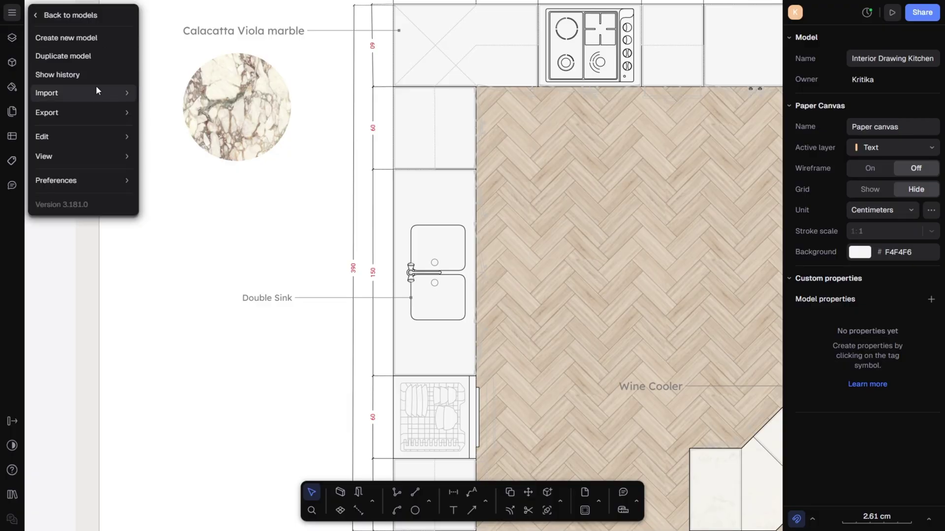
Step: Import the double sink photo and remove its white background
mouse_move(100, 92)
left_click(177, 100)
key("Return")
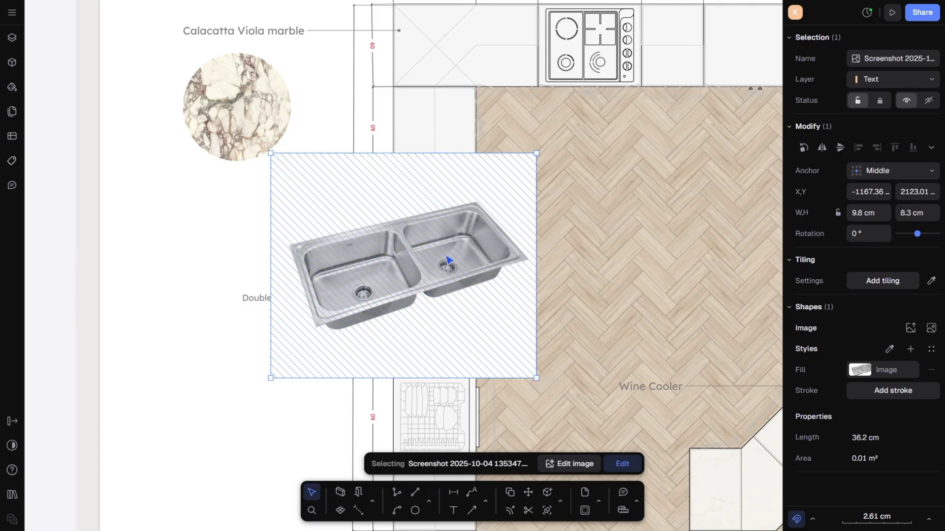
left_click(582, 465)
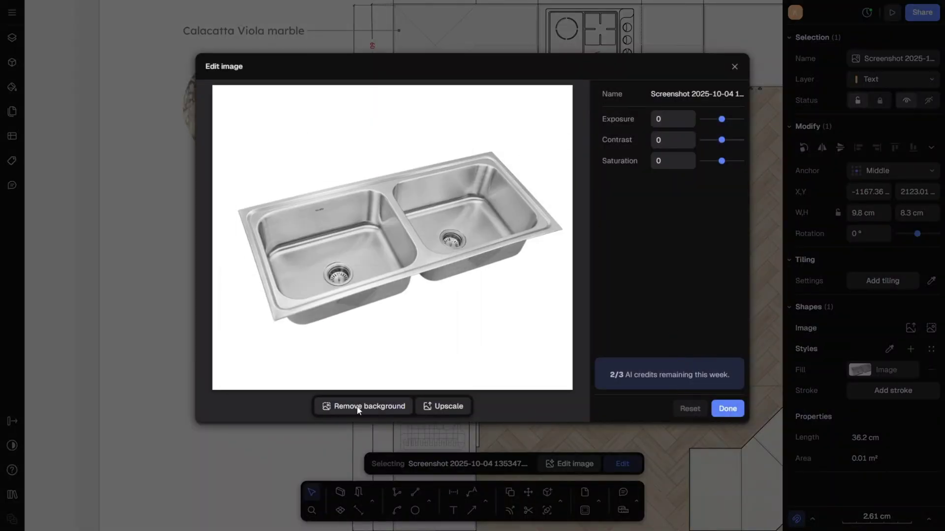
left_click(383, 410)
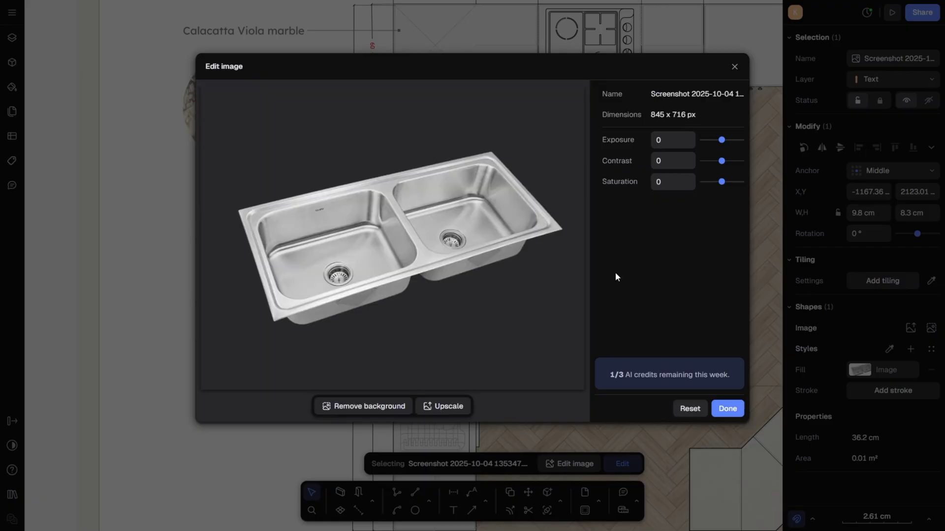
left_click(727, 409)
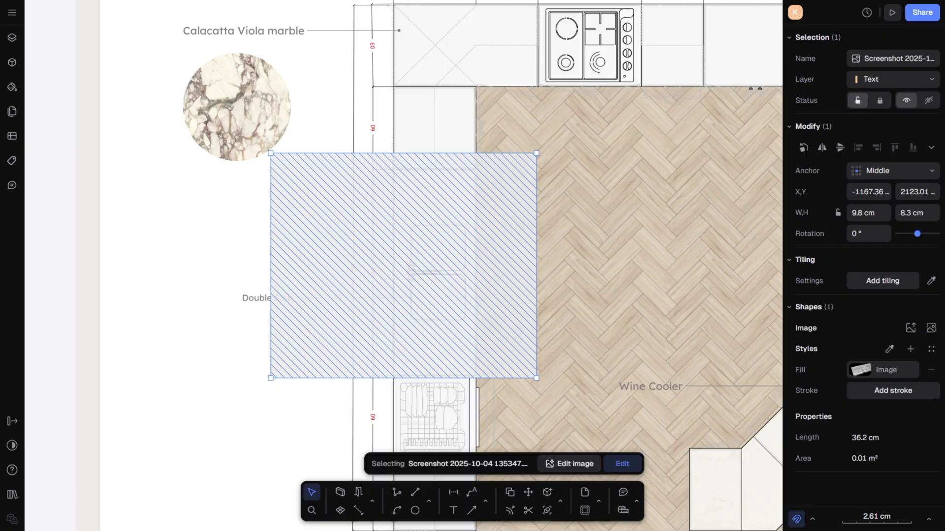
Step: Resize the sink photo and position it beside the Double Sink label
left_click_drag(536, 152, 421, 251)
left_click_drag(326, 371, 140, 333)
left_click_drag(243, 246, 247, 347)
left_click_drag(145, 270, 120, 251)
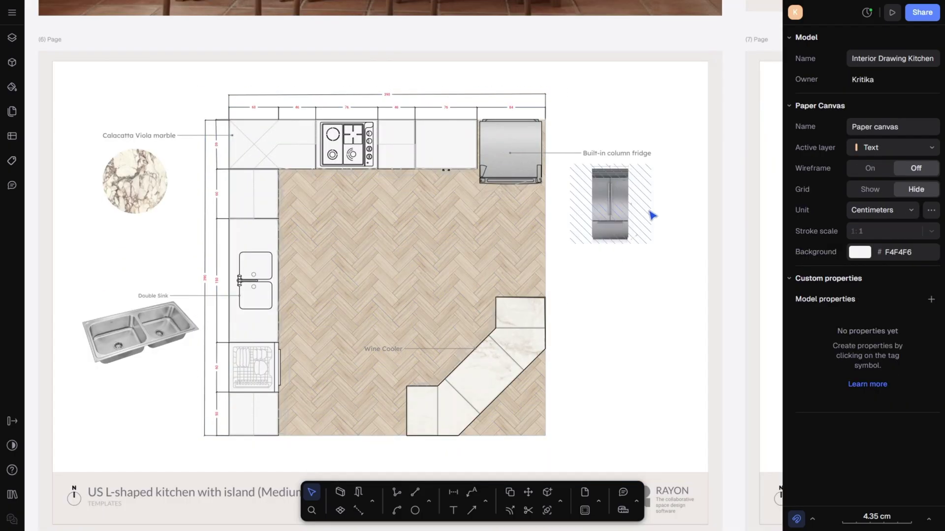
Step: Remove the background from the column fridge photo and enlarge it
scroll(596, 213, "up", 5)
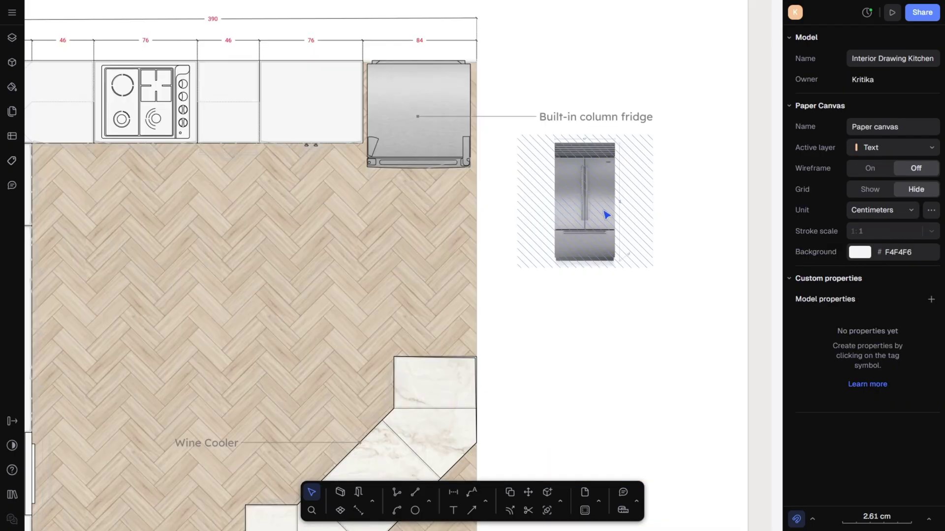
left_click(607, 214)
left_click(550, 464)
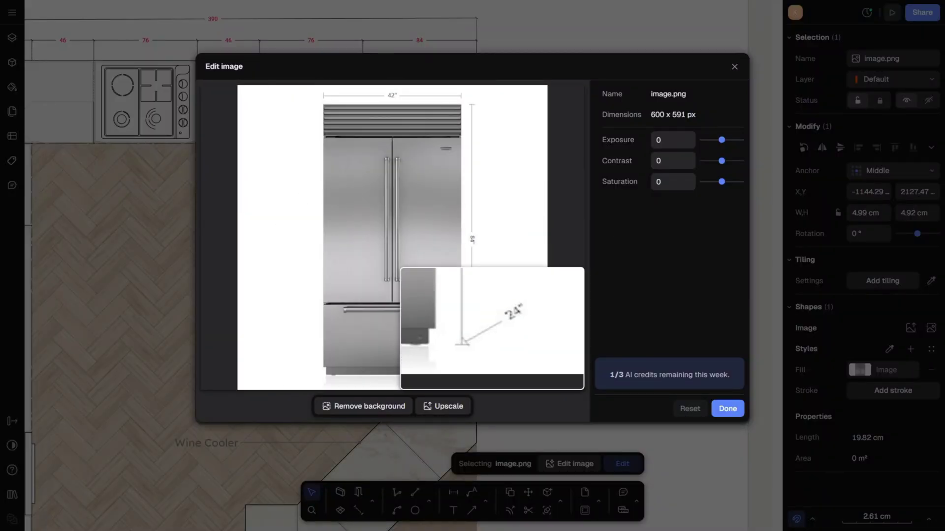
left_click(355, 412)
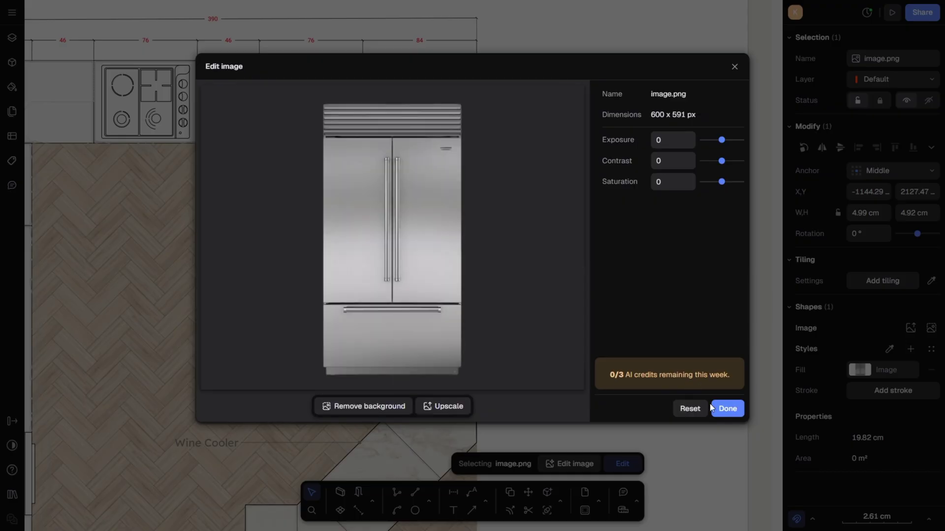
left_click(726, 406)
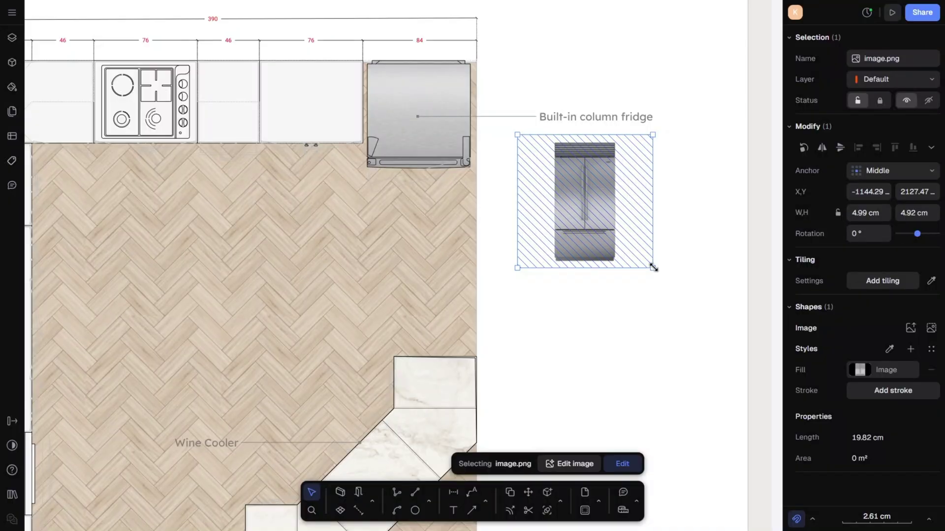
left_click_drag(654, 268, 594, 263)
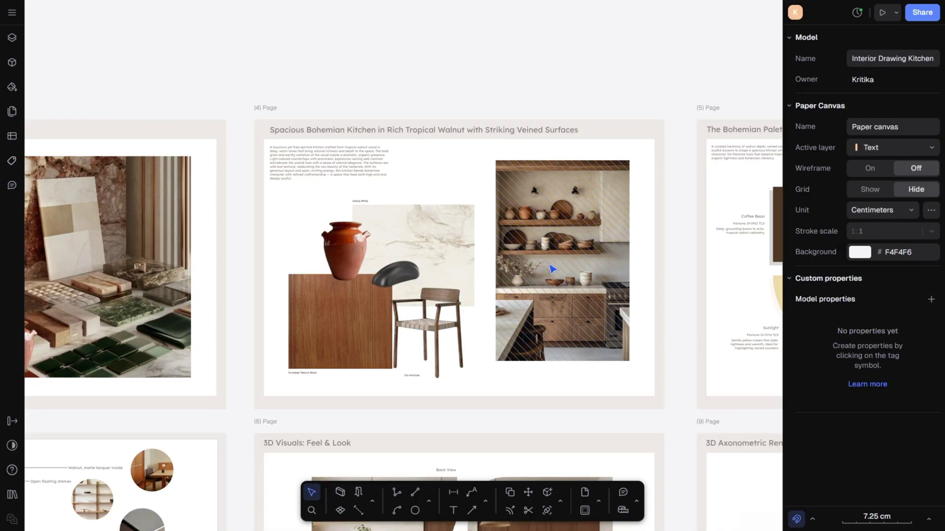
Step: Make the shelves photo's bottom-right point Mirrored and pull it inward to curve the edge
left_click(553, 268)
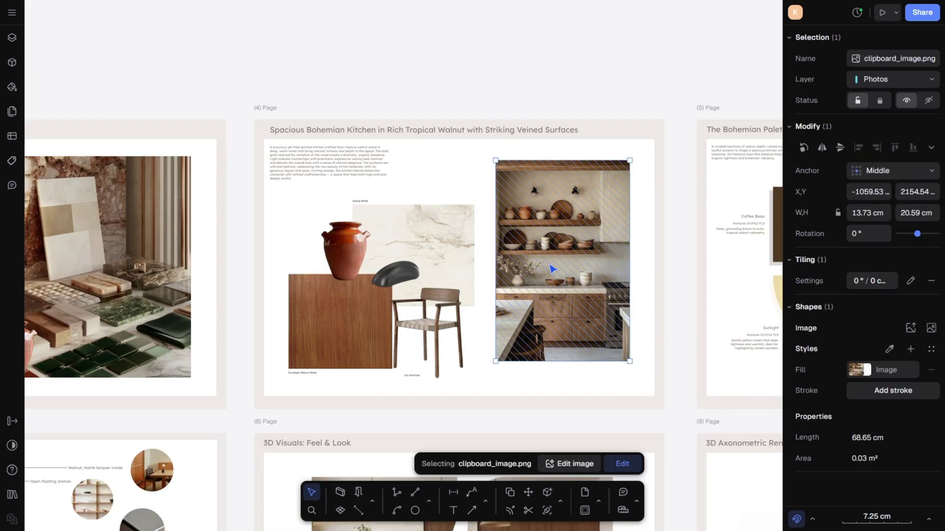
left_click(622, 464)
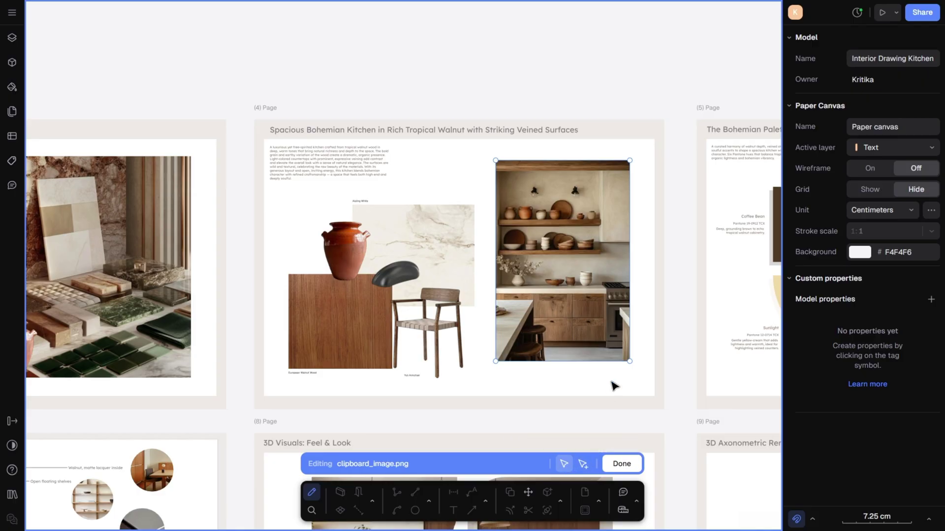
scroll(613, 379, "up", 3)
mouse_move(642, 352)
left_mouse_down()
mouse_move(580, 305)
mouse_move(642, 351)
left_mouse_up()
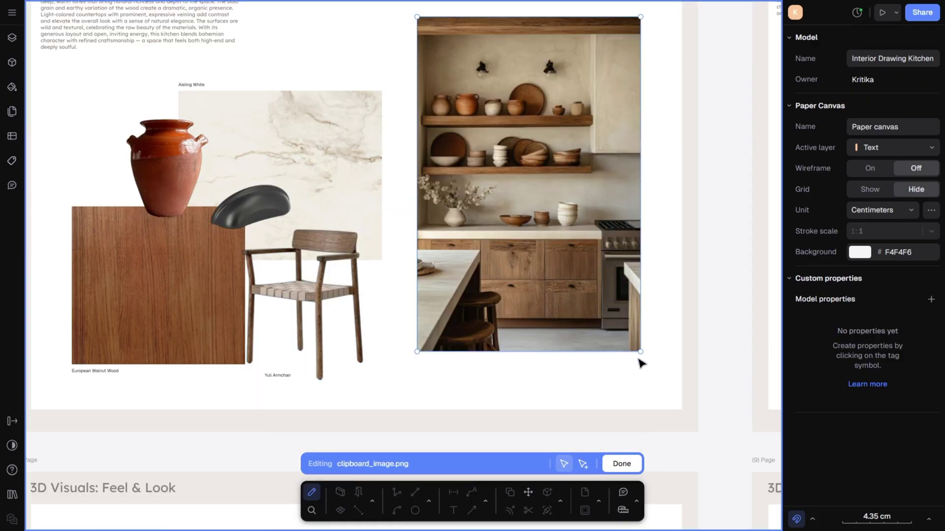
left_click(640, 352)
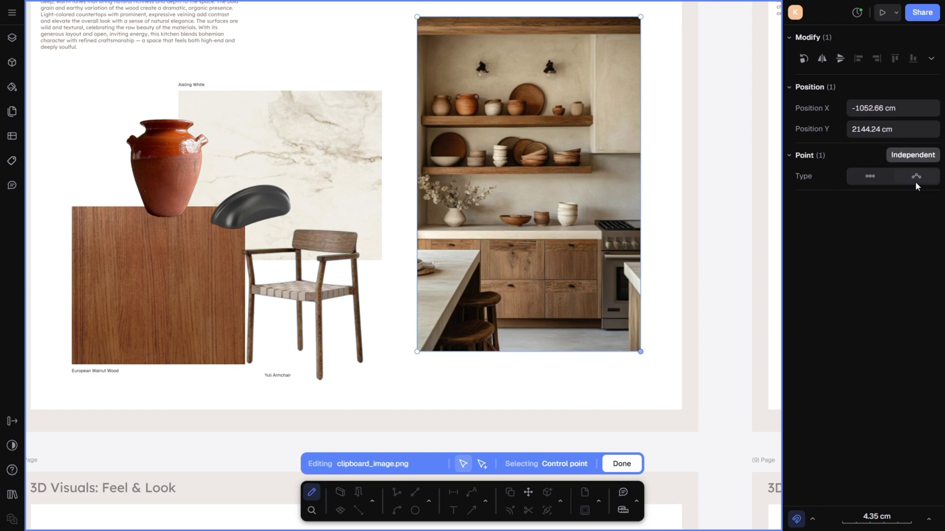
left_click(871, 177)
left_click_drag(642, 353, 600, 322)
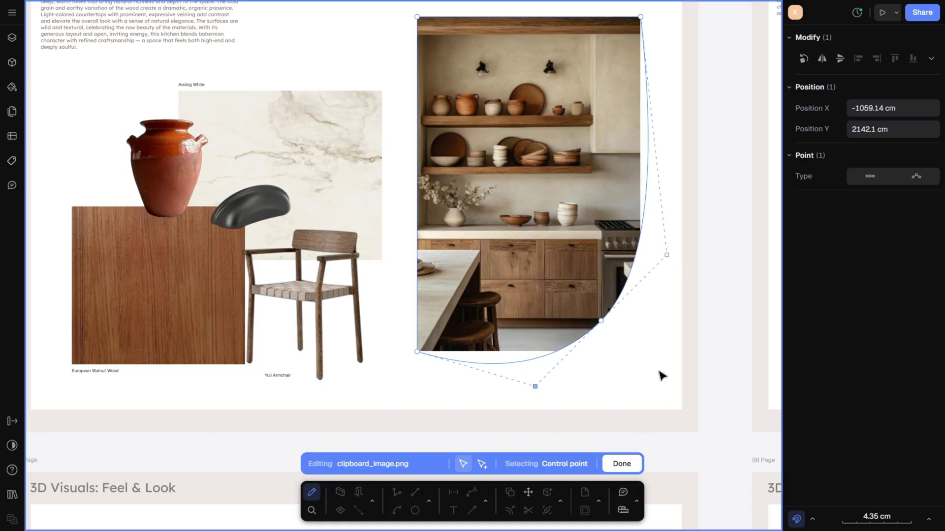
left_click(621, 465)
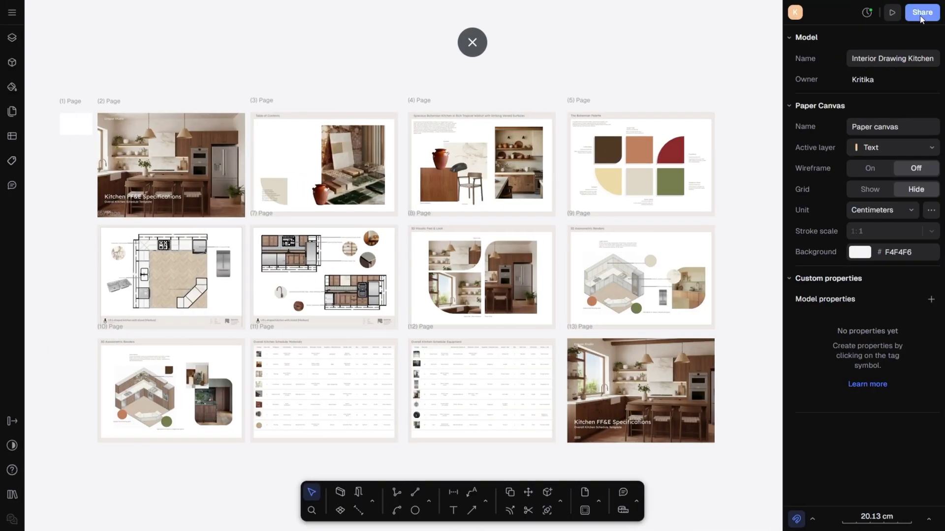
Step: Enable and copy the public link, then publish the presentation and copy its URL
left_click(921, 13)
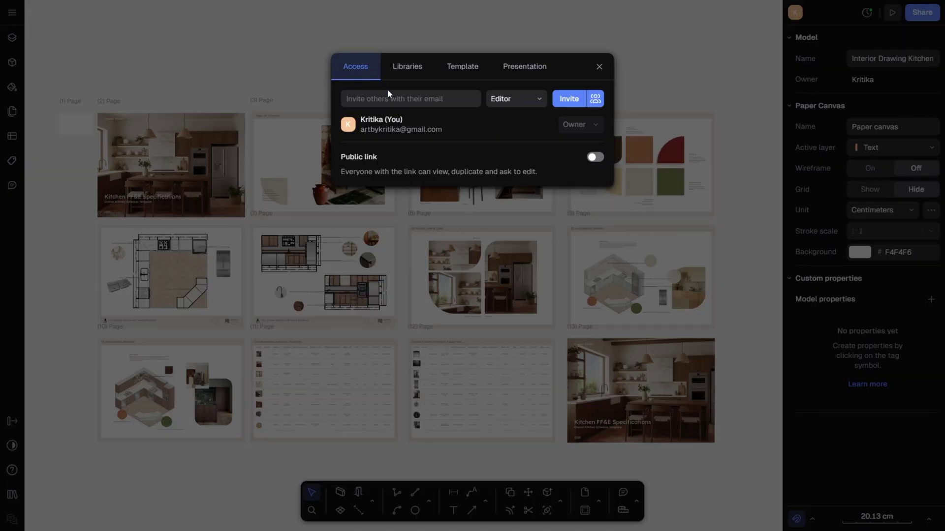
left_click(403, 100)
left_click(537, 97)
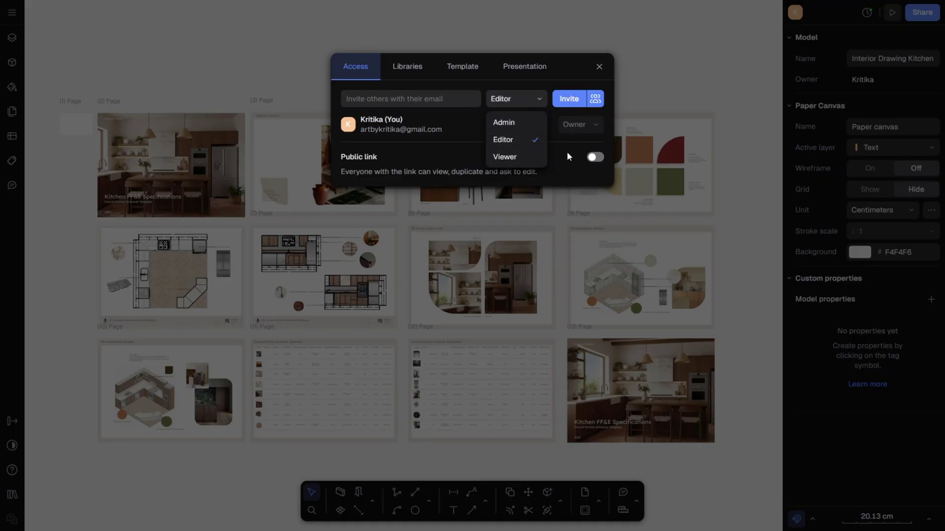
left_click(547, 157)
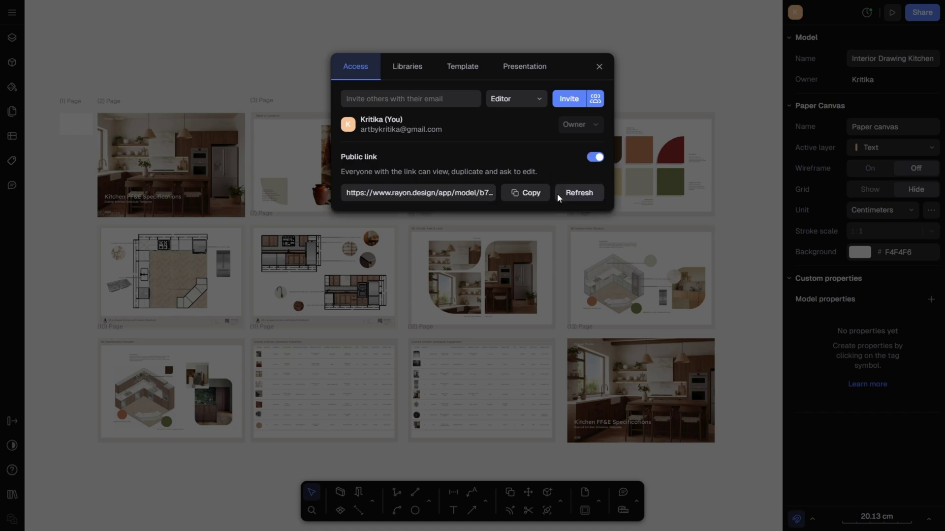
left_click(525, 194)
left_click(524, 67)
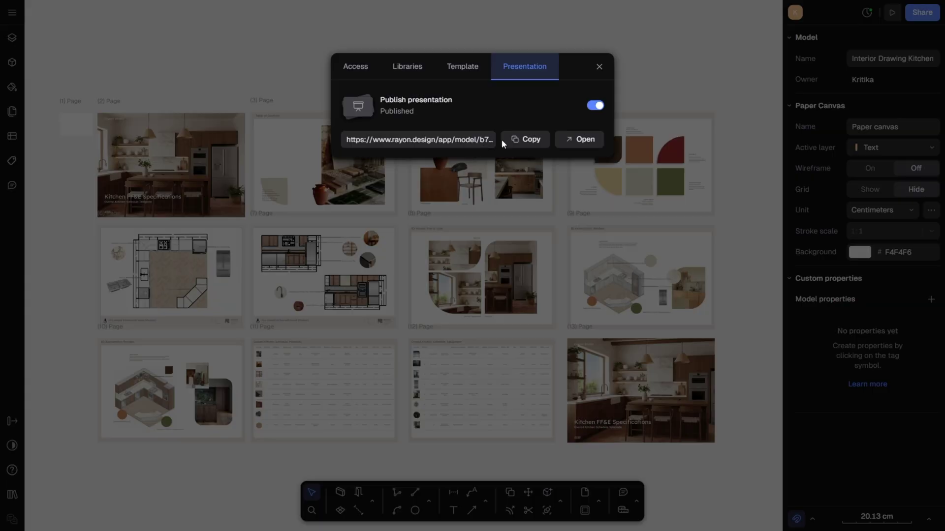
left_click(521, 140)
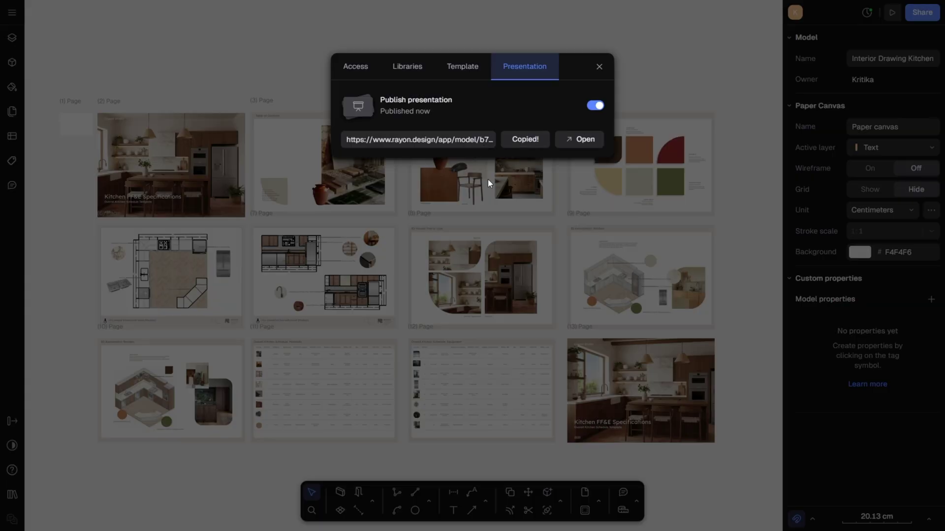
Step: Open the published kitchen presentation and advance ten pages through its 13 pages
left_click(569, 141)
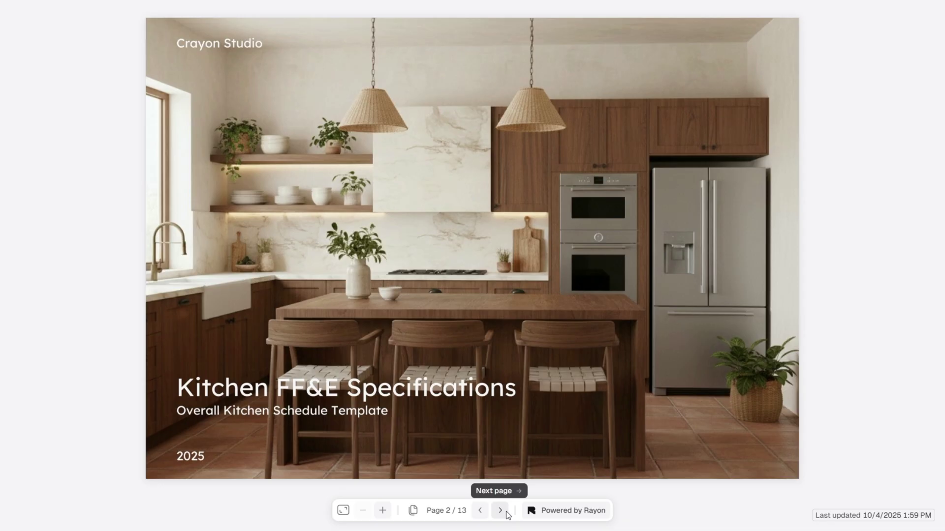
left_click(505, 512)
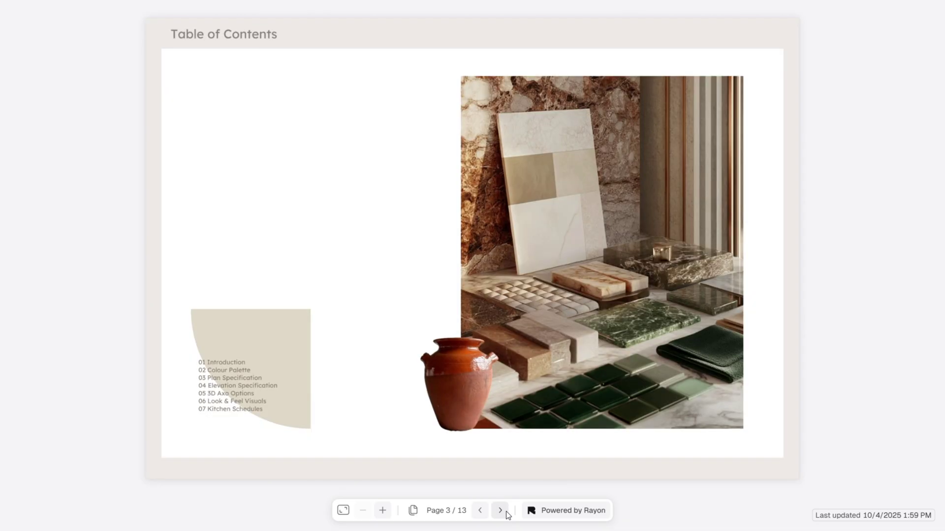
left_click(503, 511)
left_click(504, 512)
left_click(504, 512)
left_click(504, 512)
left_click(503, 512)
left_click(503, 511)
left_click(504, 512)
left_click(503, 511)
left_click(503, 512)
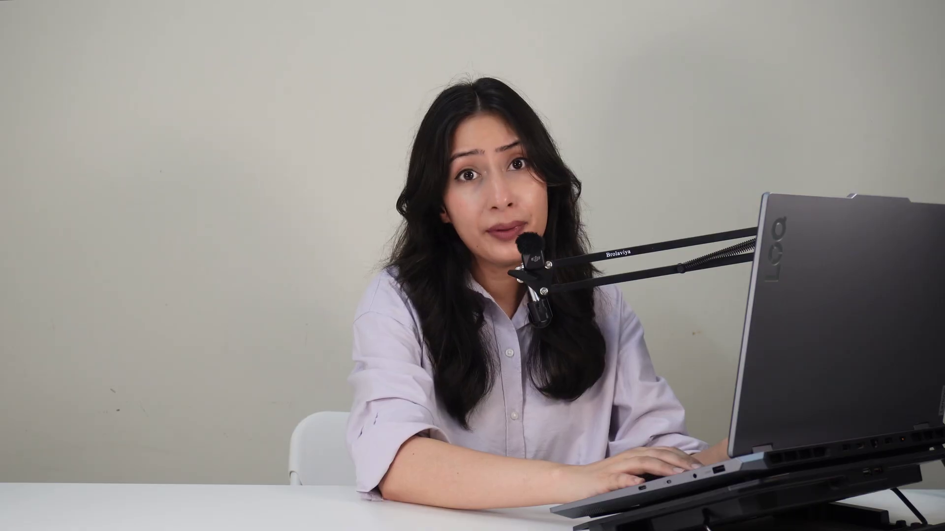